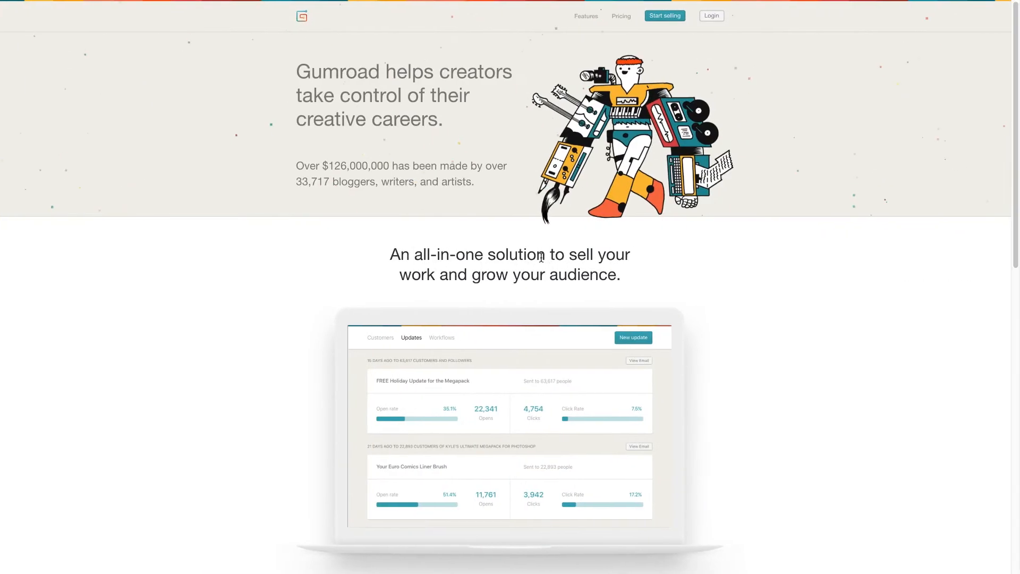
# Switch to the Photoshop for Video presentation and show the "5 Types of POST color modification" slide
pyautogui.moveTo(540, 3)
pyautogui.click(530, 24)
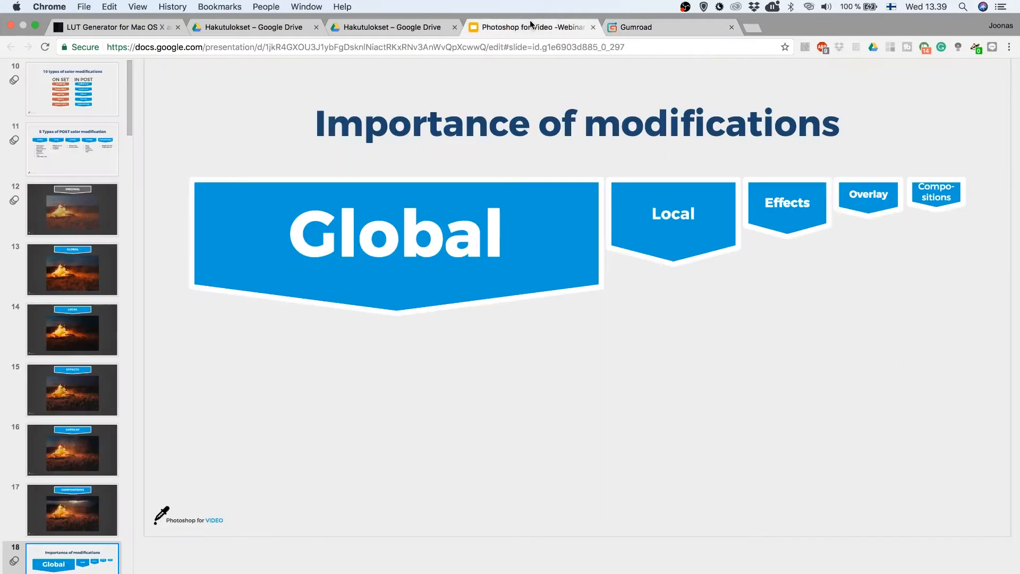
pyautogui.click(53, 158)
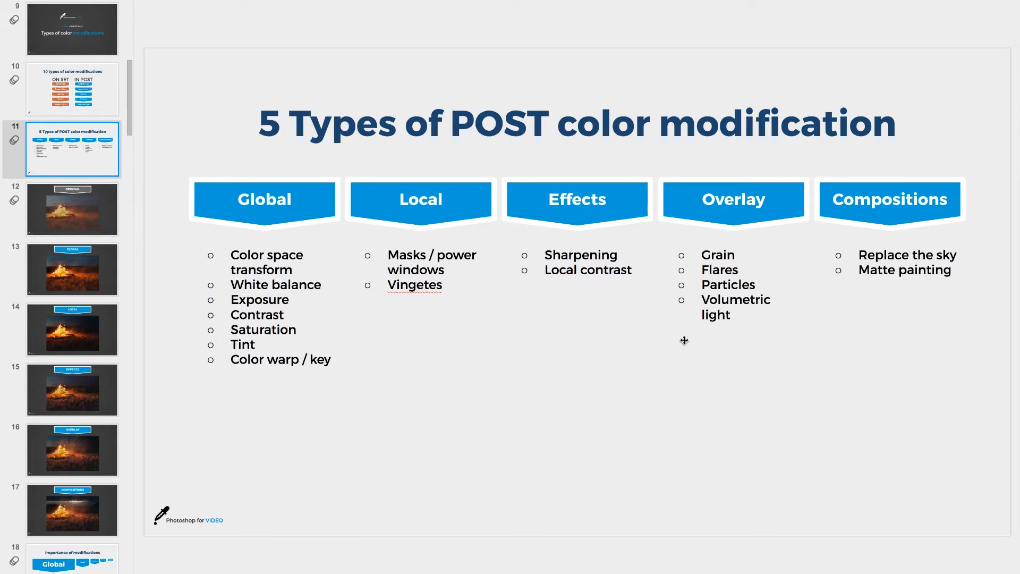
# Go through the campfire example slides from Original to Compositions, ending on the "Importance of modifications" slide
pyautogui.click(67, 210)
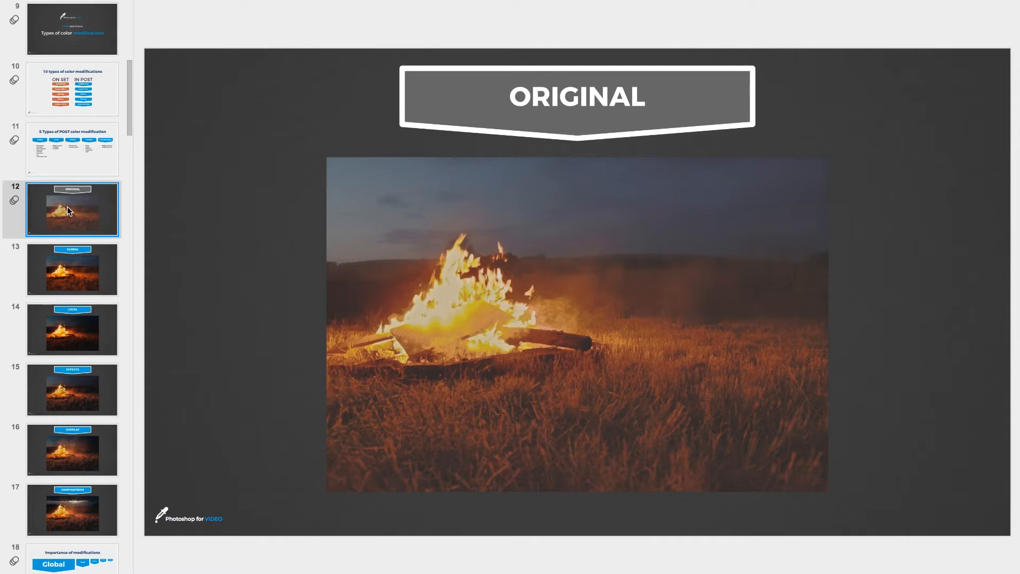
pyautogui.press('Down')
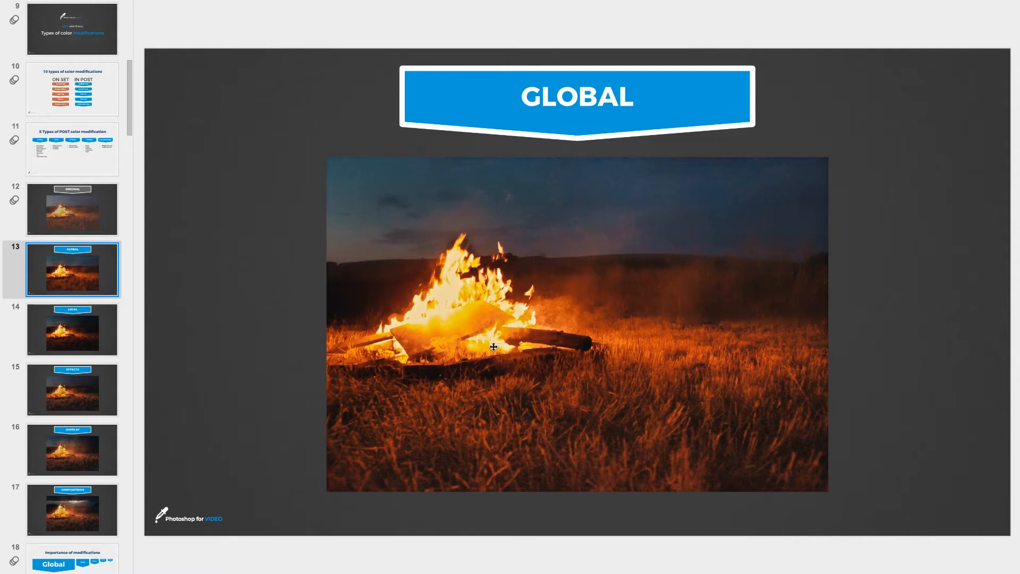
pyautogui.press('Down')
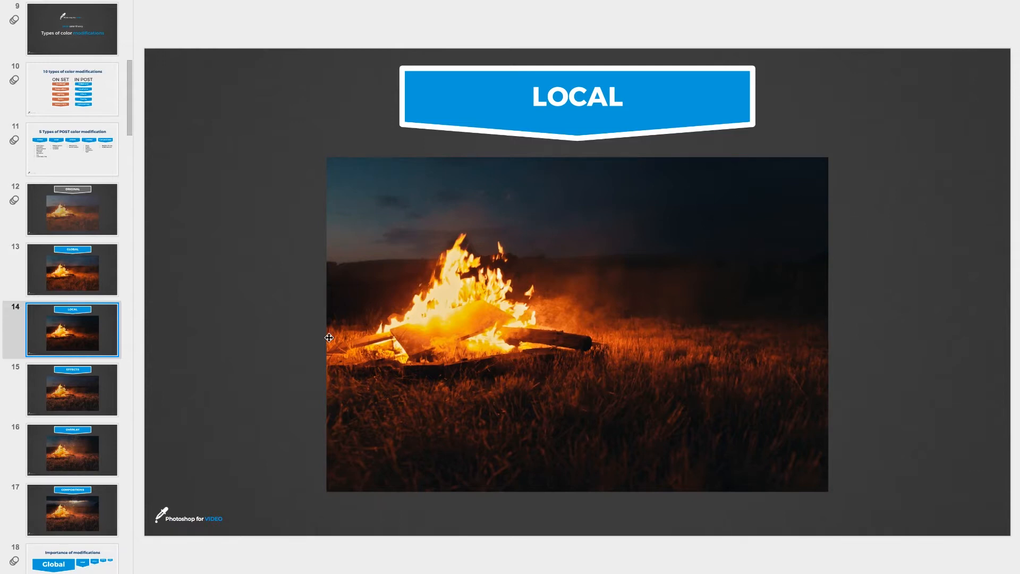
pyautogui.press('Down')
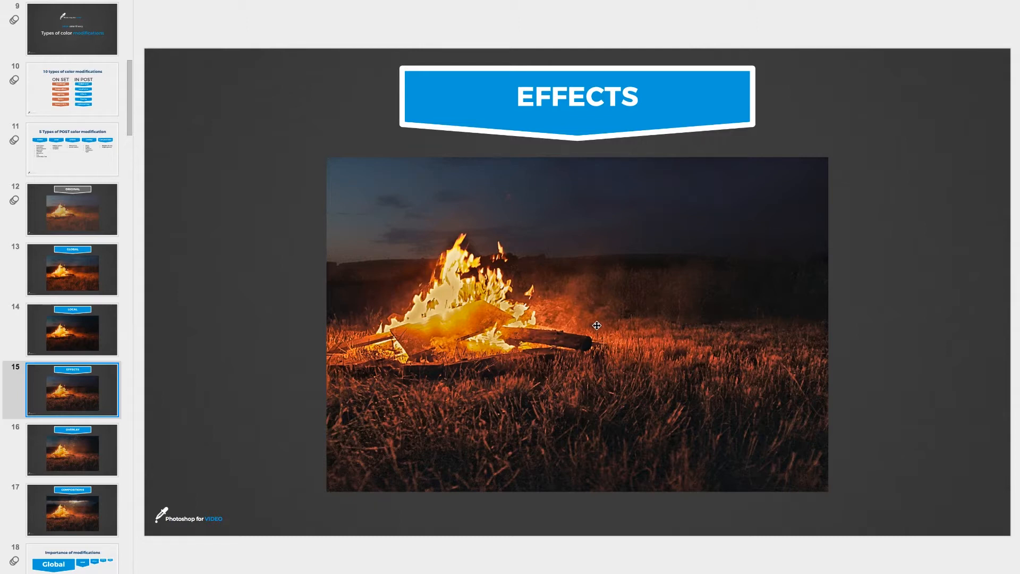
pyautogui.press('Down')
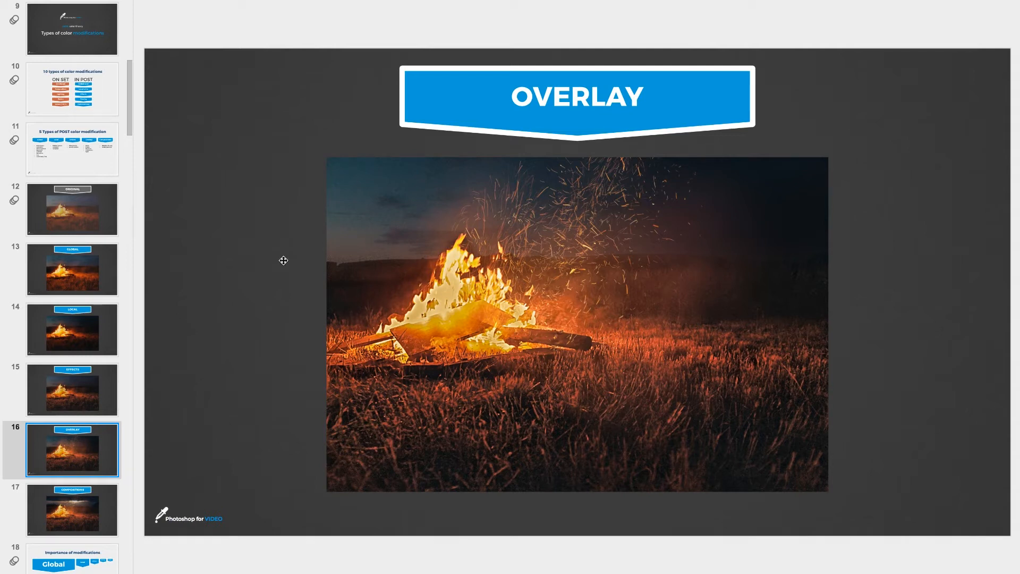
pyautogui.press('Down')
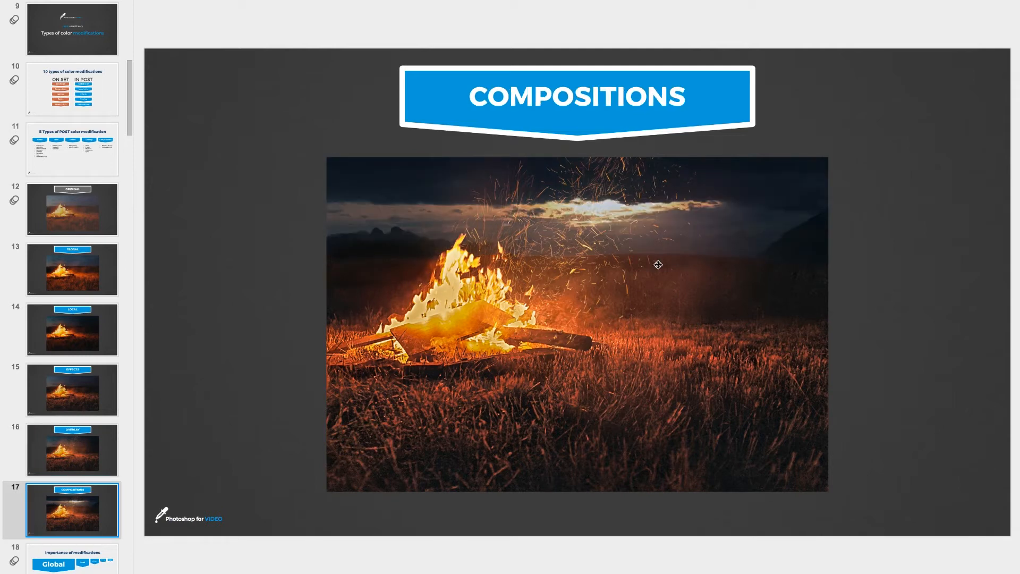
pyautogui.press('Down')
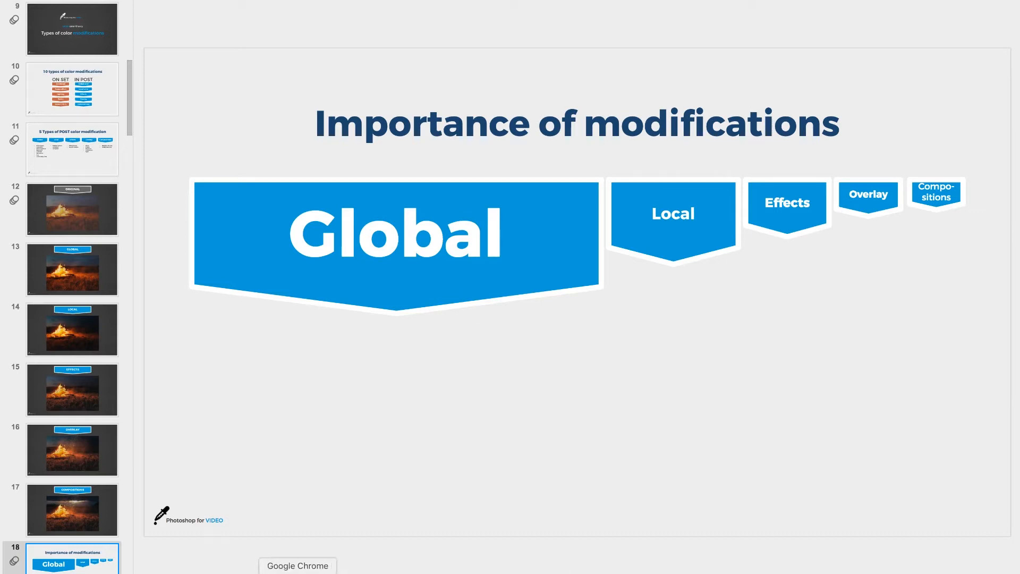
# Switch to Premiere Pro, move the playhead to 00:00:57:03 and select the clip's Lumetri Color (Grade) effect
pyautogui.click(281, 571)
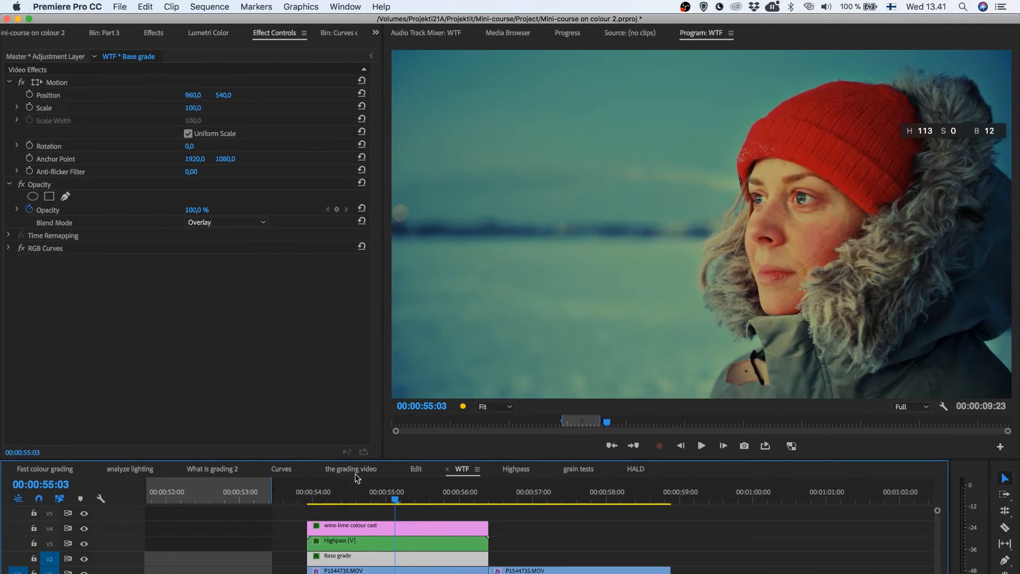
pyautogui.click(542, 502)
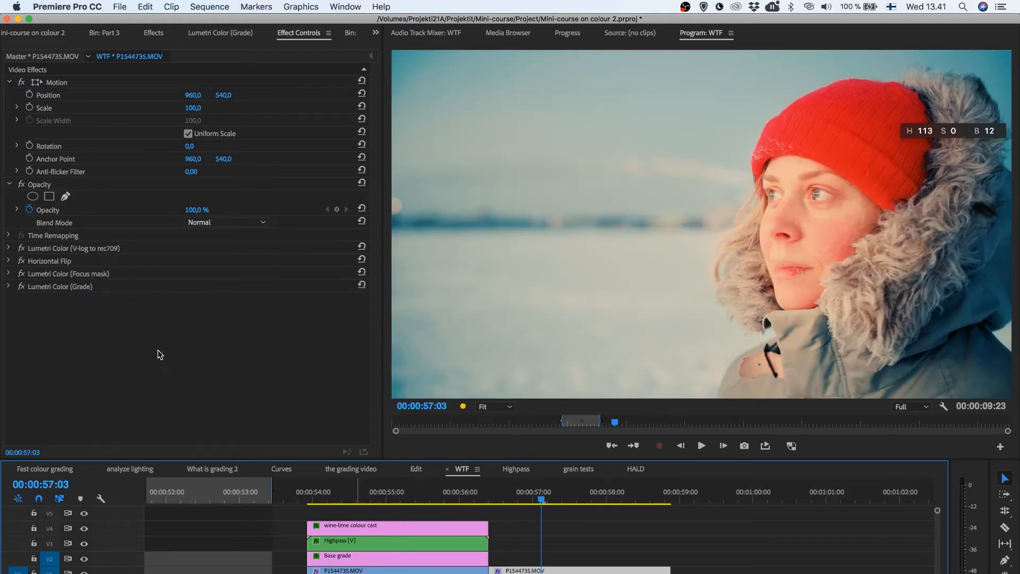
pyautogui.click(51, 287)
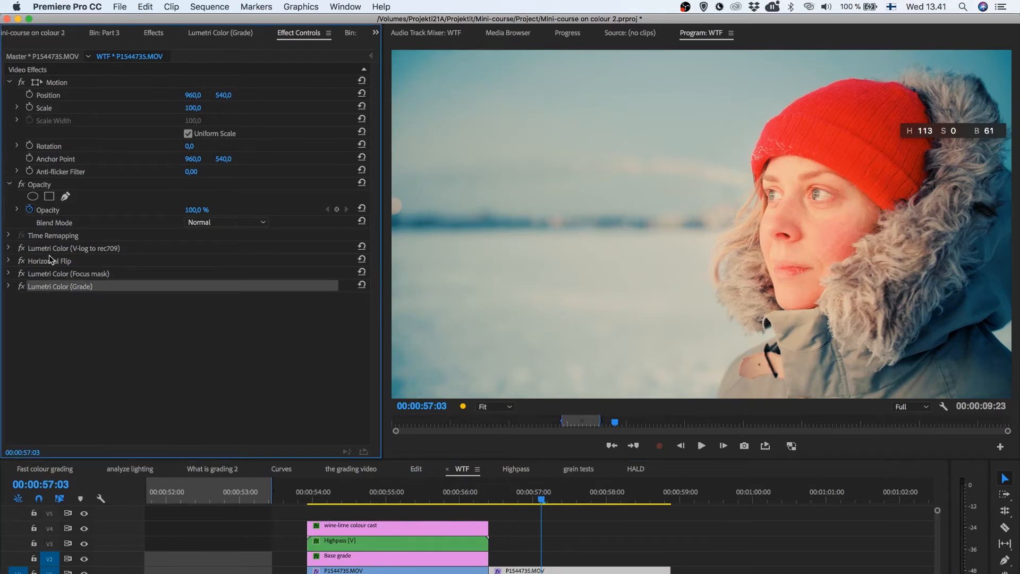
# Turn off the clip's three Lumetri Color effects and re-enable only Lumetri Color (V-log to rec709) to compare the footage
pyautogui.click(22, 248)
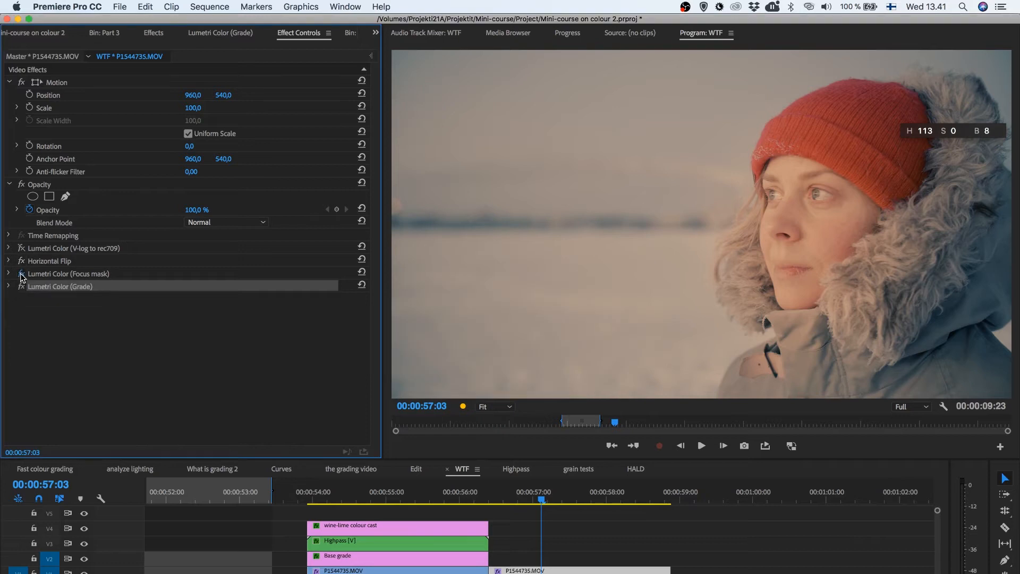
pyautogui.click(22, 274)
pyautogui.click(21, 287)
pyautogui.click(21, 249)
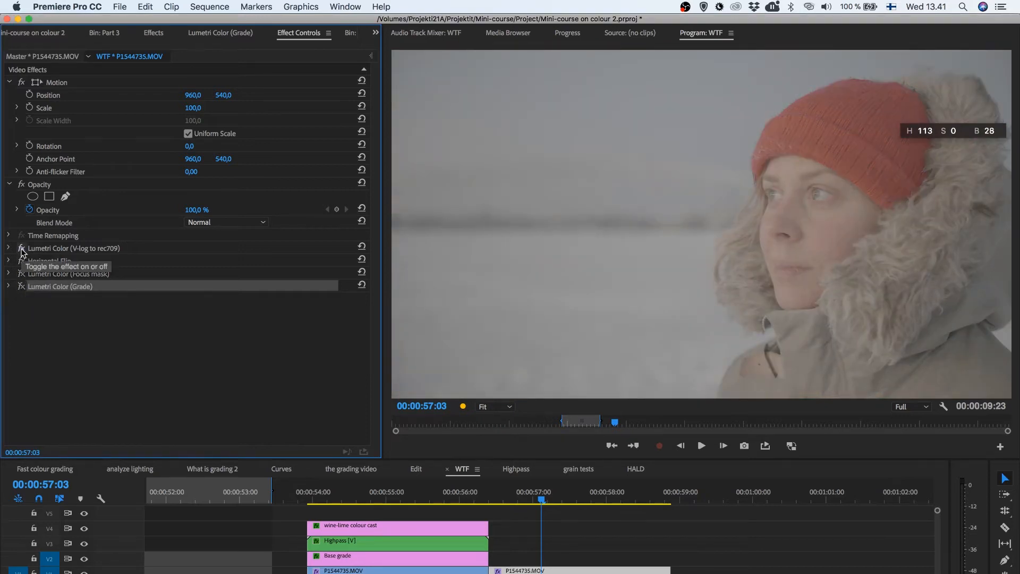
pyautogui.click(62, 249)
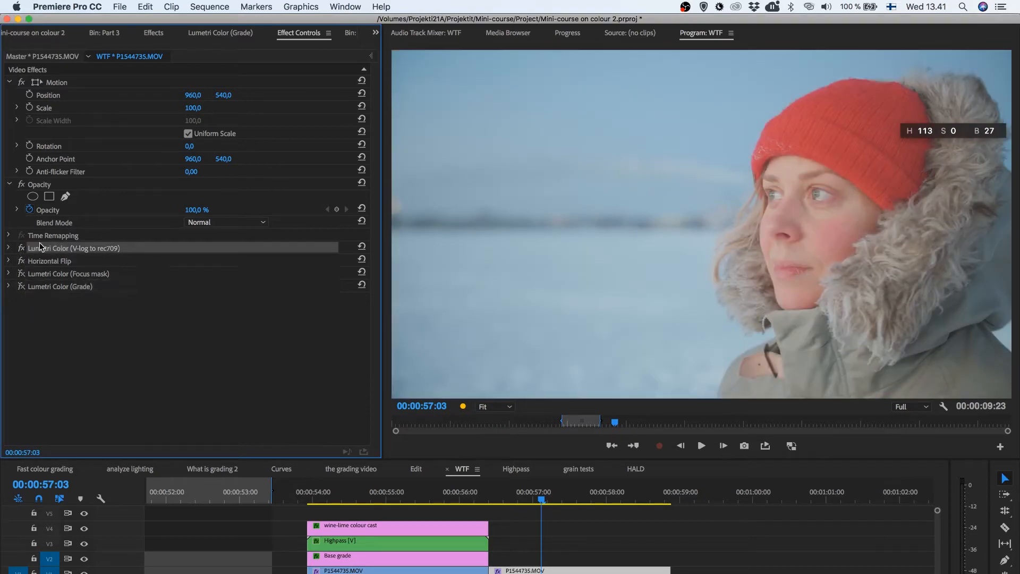
# Turn Horizontal Flip off and on again to compare, and re-enable the Lumetri Color (Focus mask) effect
pyautogui.click(21, 261)
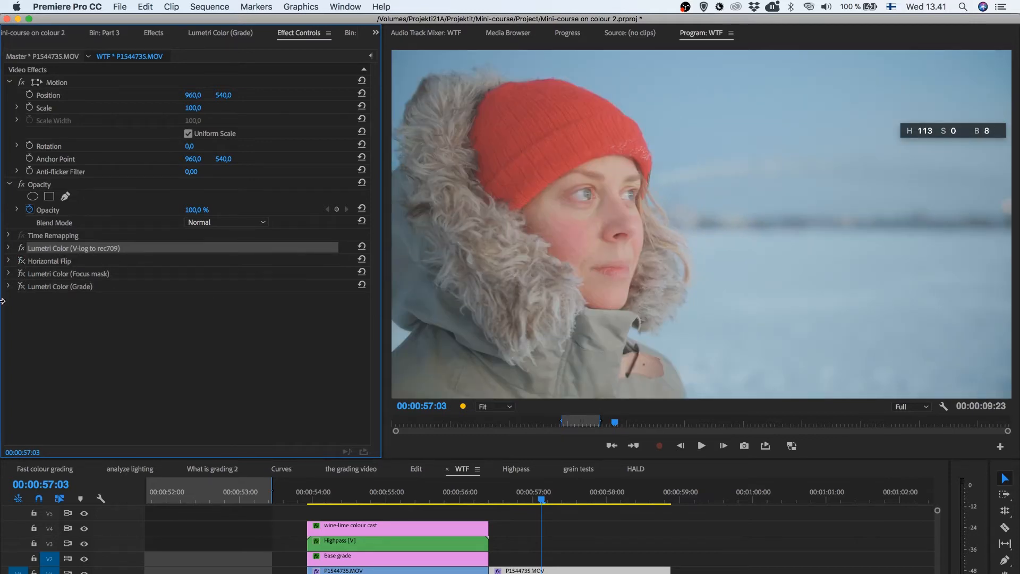
pyautogui.click(22, 261)
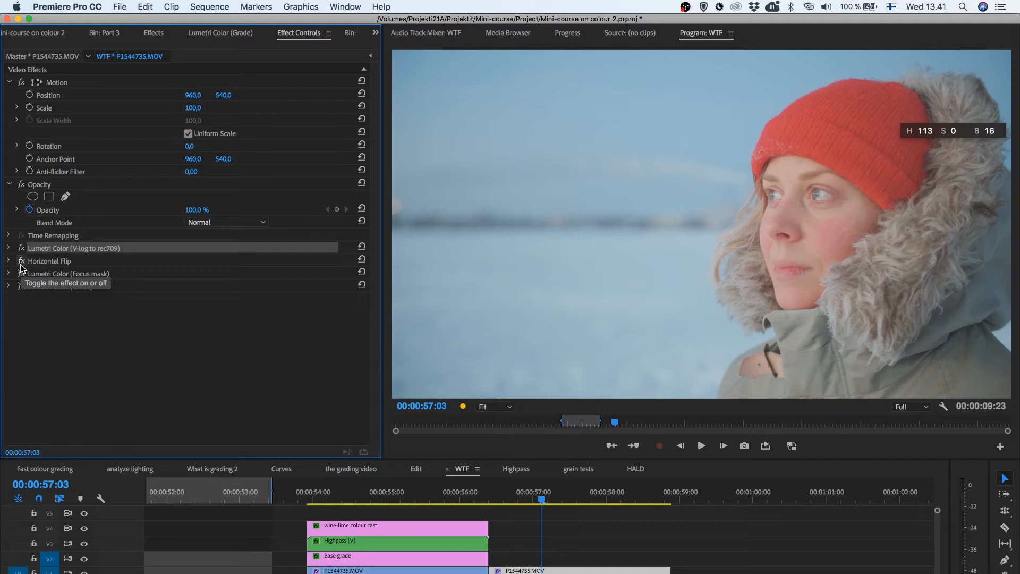
pyautogui.click(48, 274)
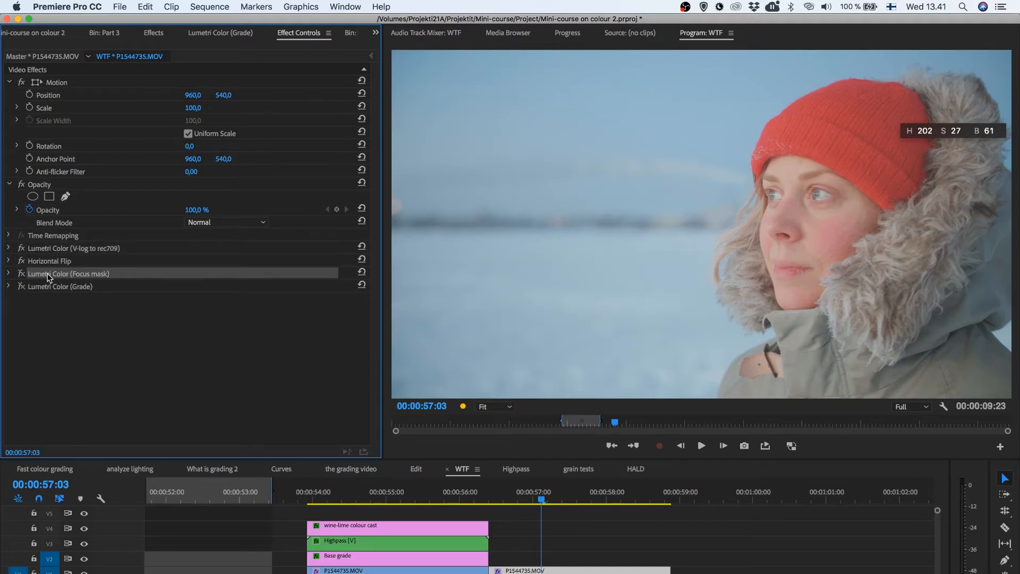
pyautogui.click(16, 274)
pyautogui.click(17, 273)
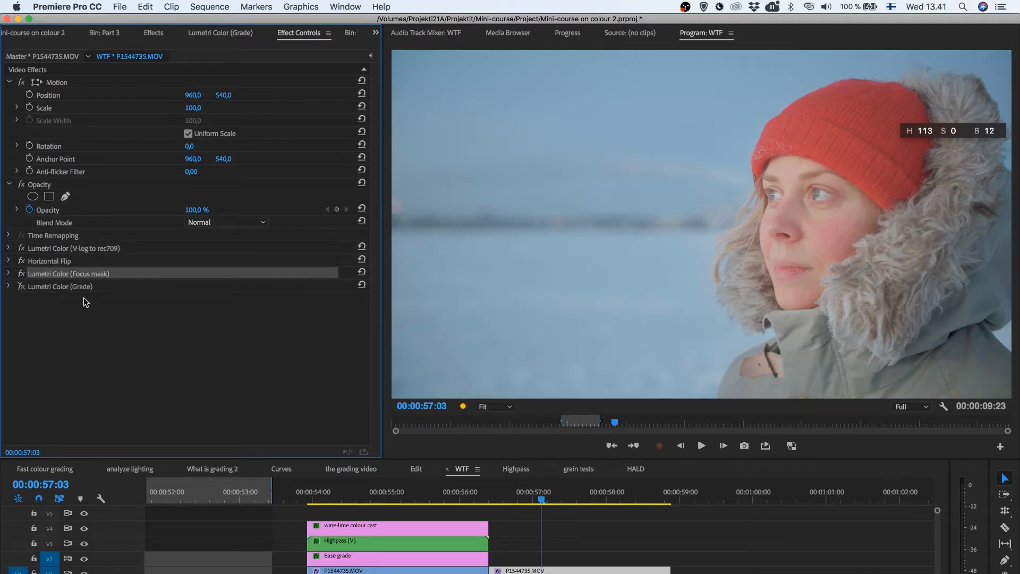
# Examine the shape and settings of Mask (1) in the Lumetri Color (Focus mask) effect and collapse the effect
pyautogui.click(8, 274)
pyautogui.click(50, 299)
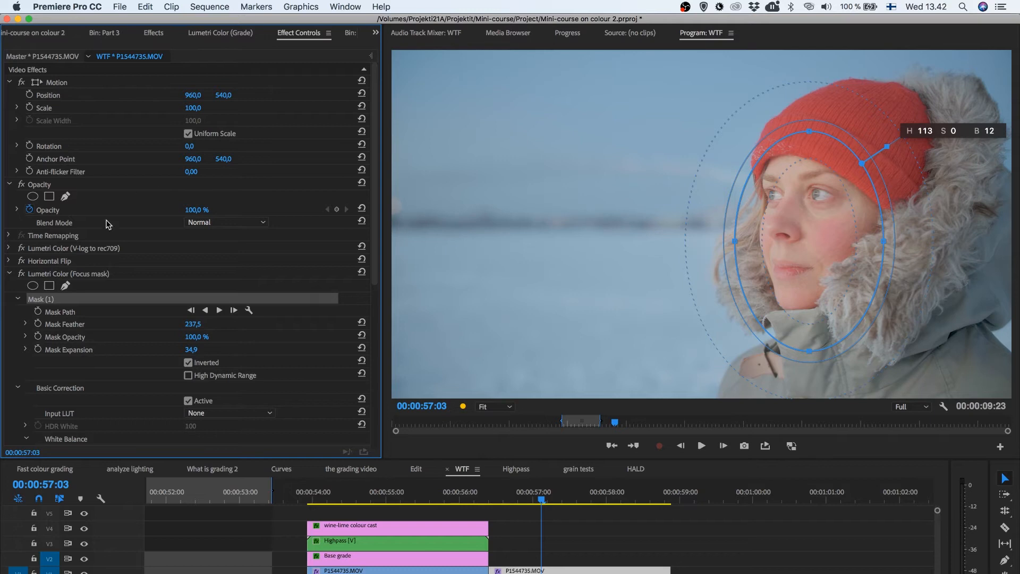
pyautogui.click(7, 276)
pyautogui.click(7, 275)
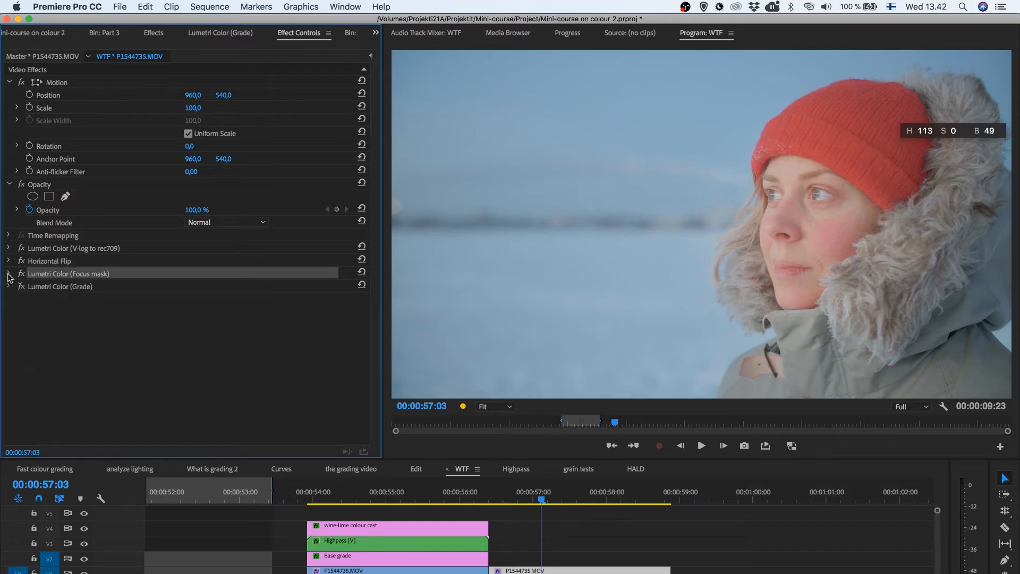
# Turn Lumetri Color (Grade) back on, and disable the Horizontal Flip and Lumetri Color (Focus mask) effects
pyautogui.click(21, 288)
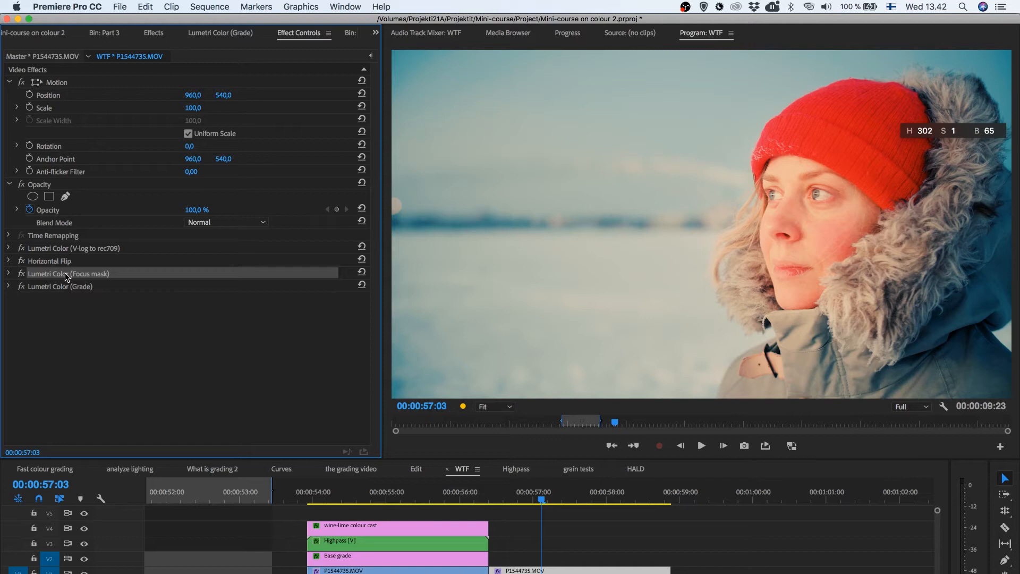
pyautogui.press('super+s')
pyautogui.click(41, 261)
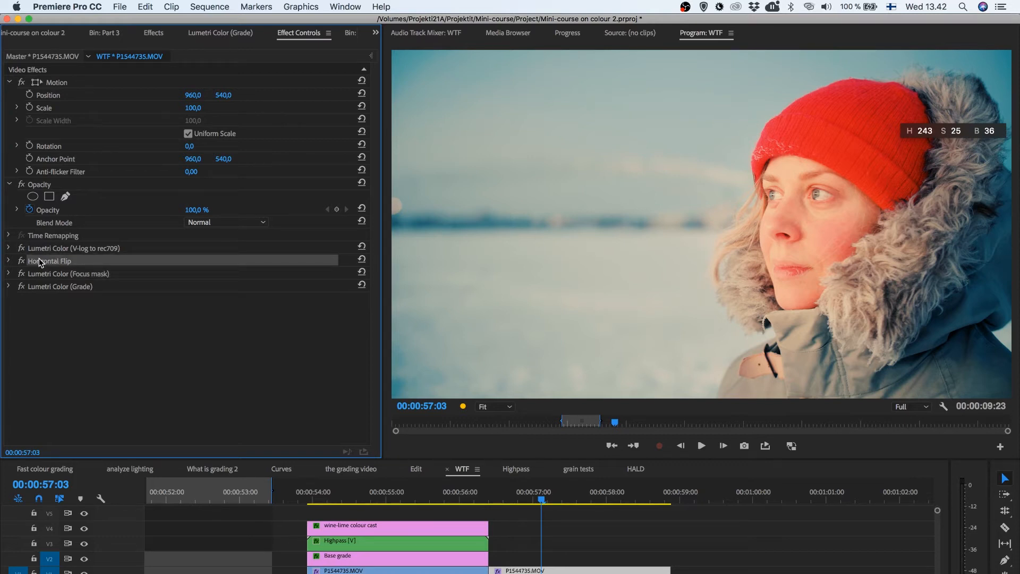
pyautogui.click(41, 249)
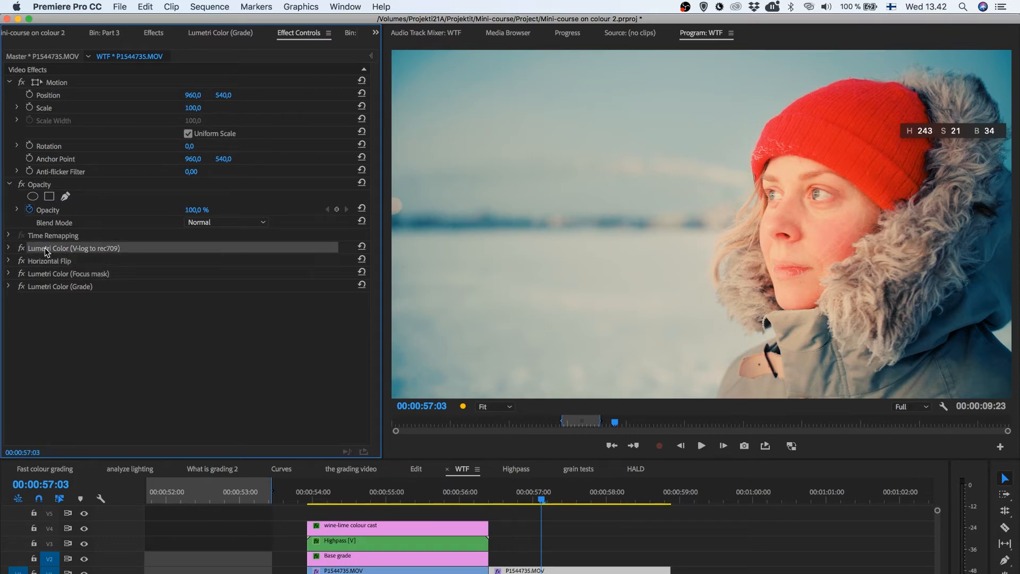
pyautogui.click(52, 287)
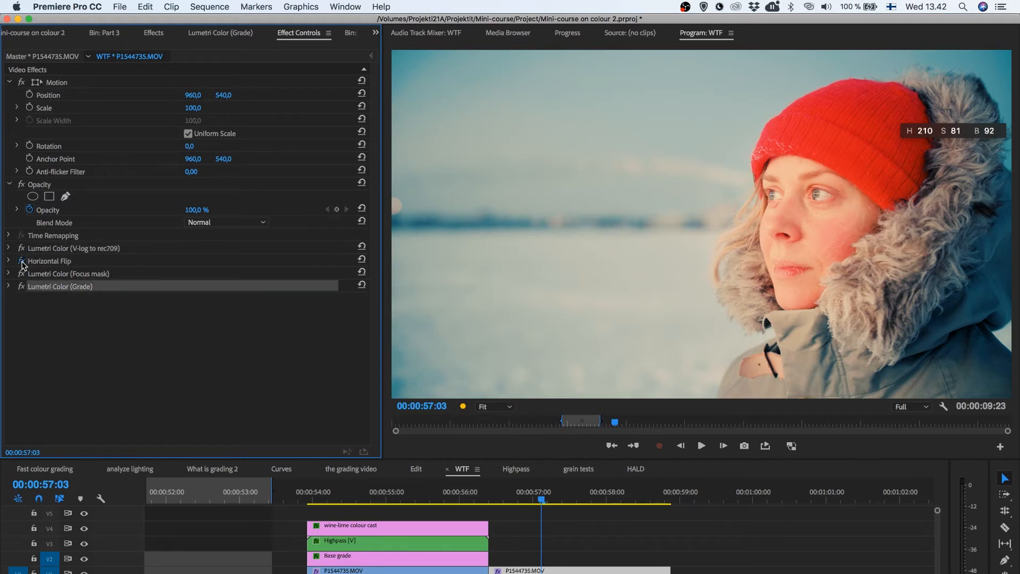
pyautogui.click(22, 274)
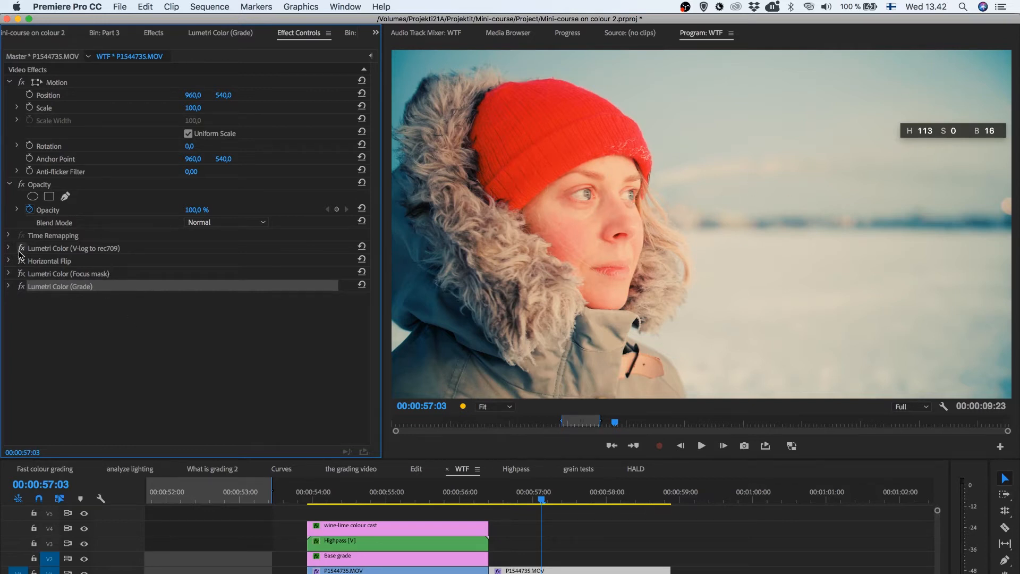
pyautogui.click(63, 246)
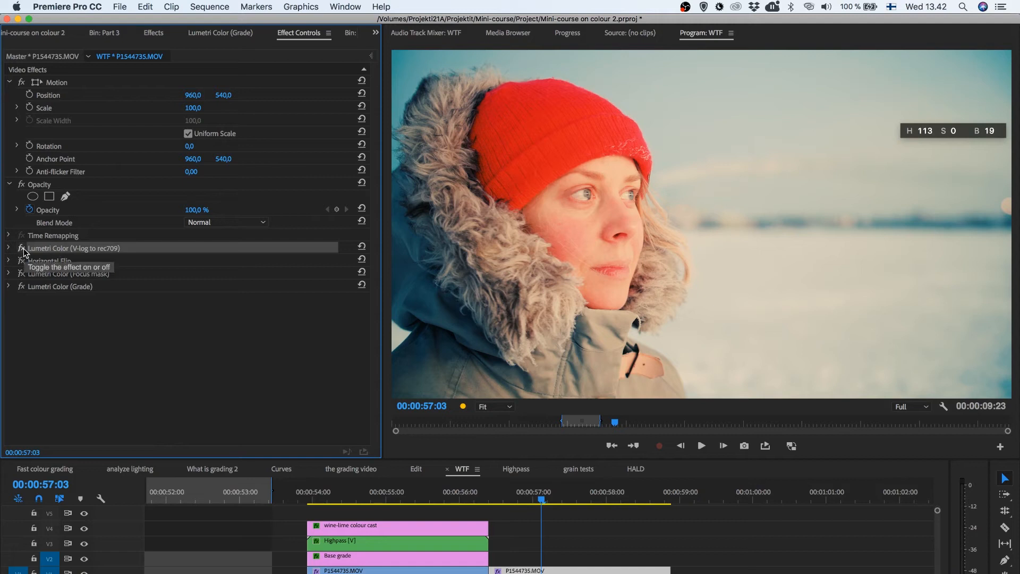
# Start a .cube export of the Lumetri Color (Grade) effect and cancel it without saving a file
pyautogui.click(39, 290)
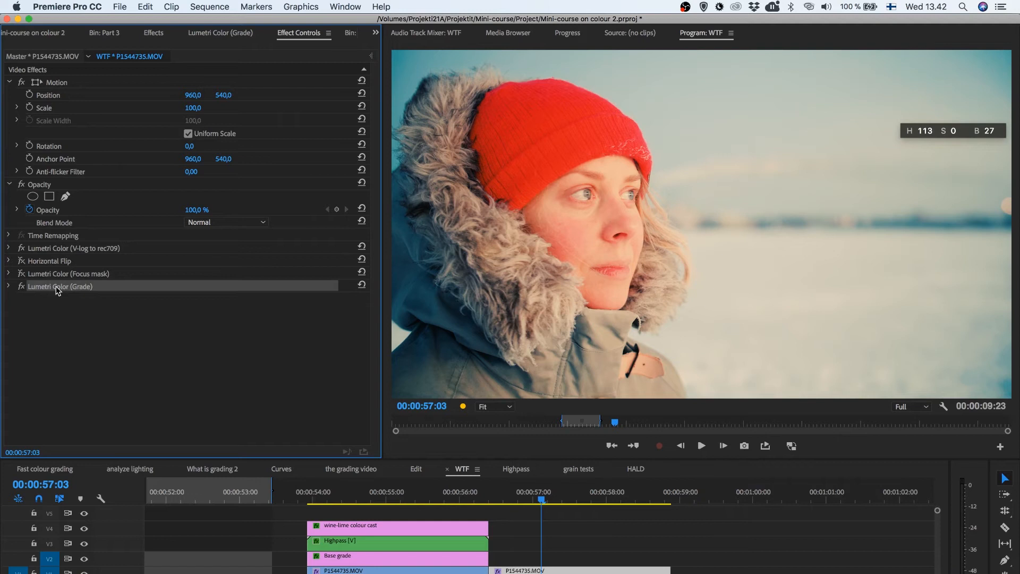
pyautogui.click(207, 35)
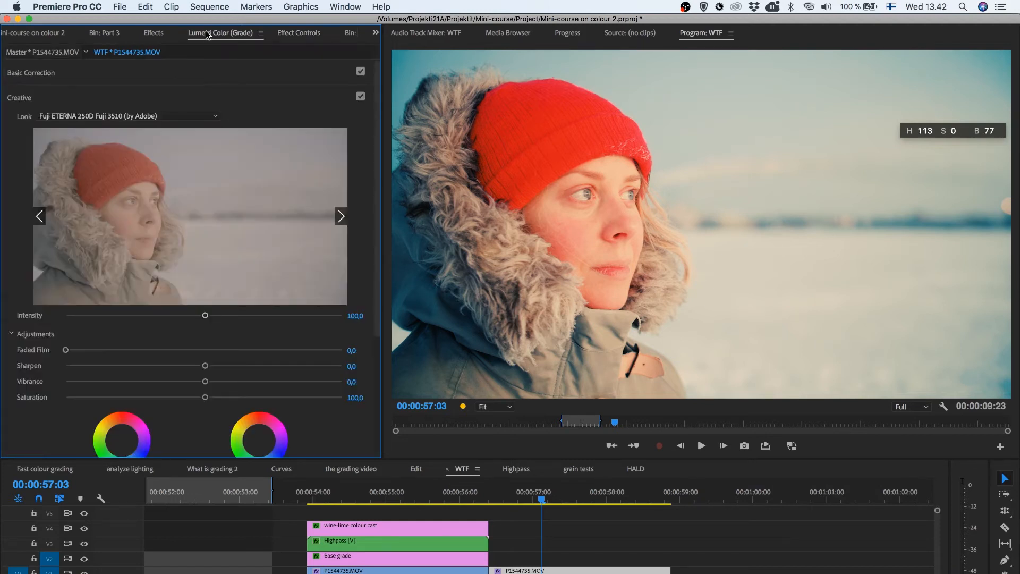
pyautogui.click(261, 34)
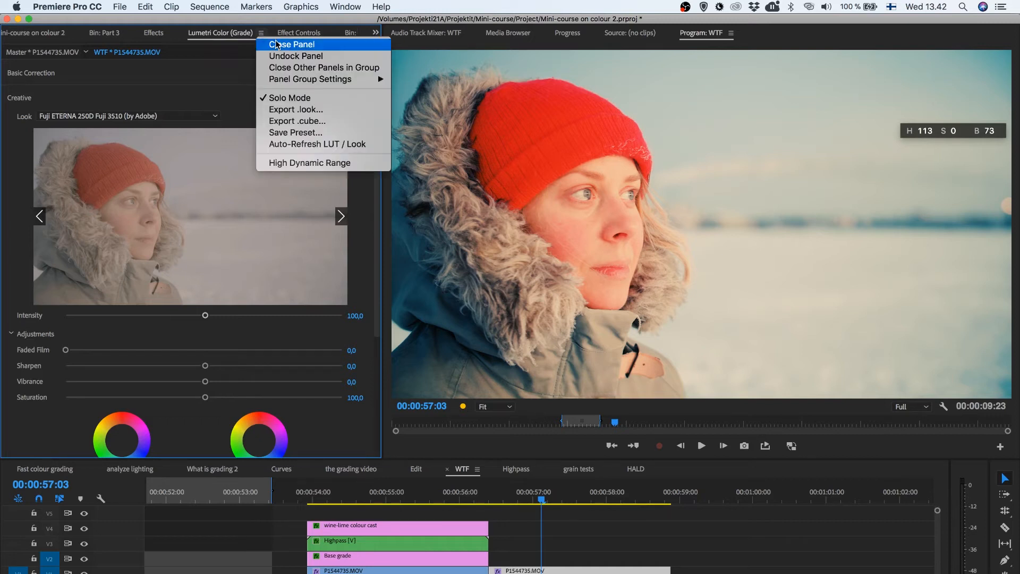
pyautogui.click(302, 122)
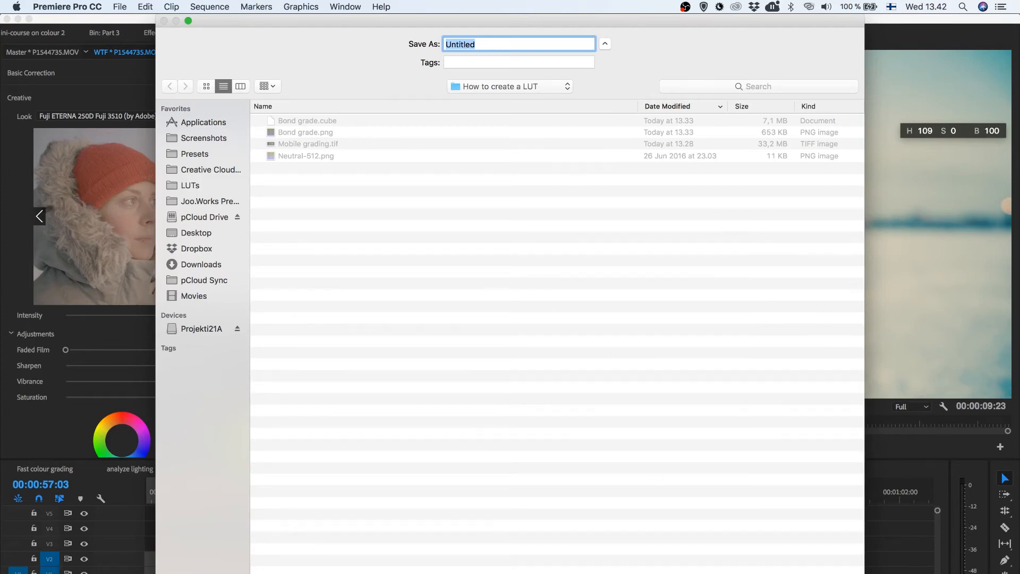
pyautogui.press('Escape')
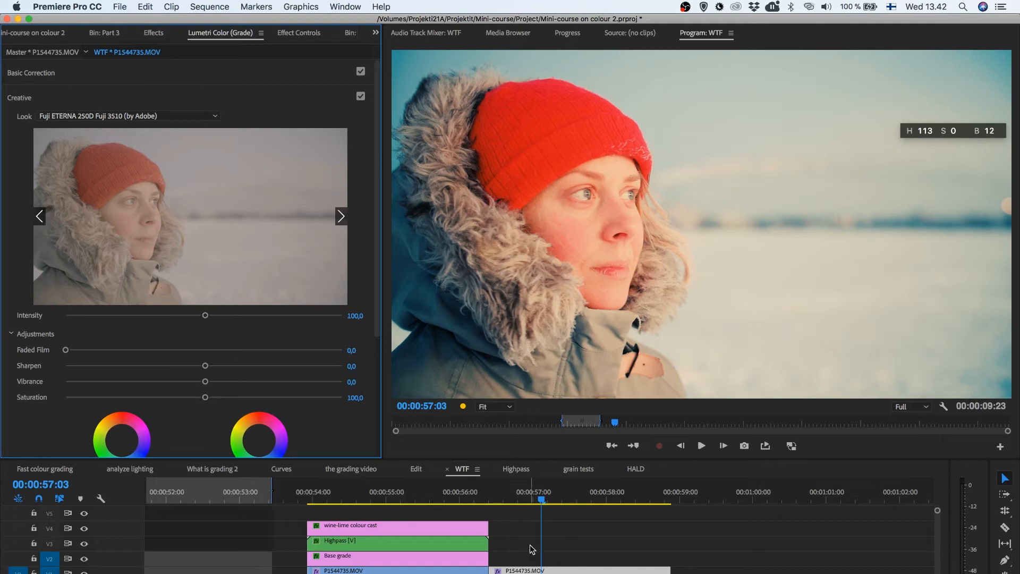
# Collapse the Creative section, move the playhead to 00:00:55:04 and select the wine-lime colour cast adjustment layer
pyautogui.click(215, 98)
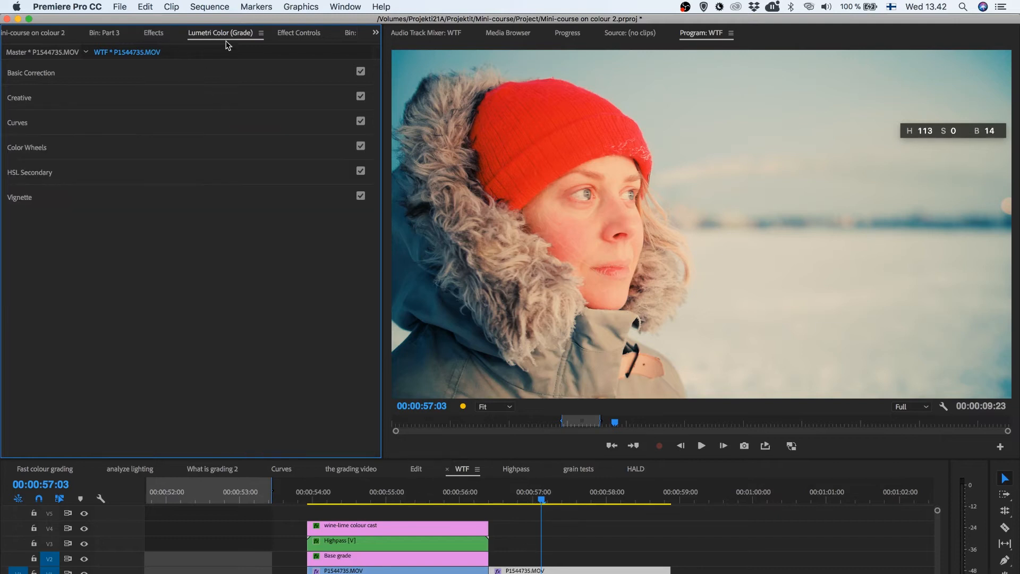
pyautogui.click(402, 485)
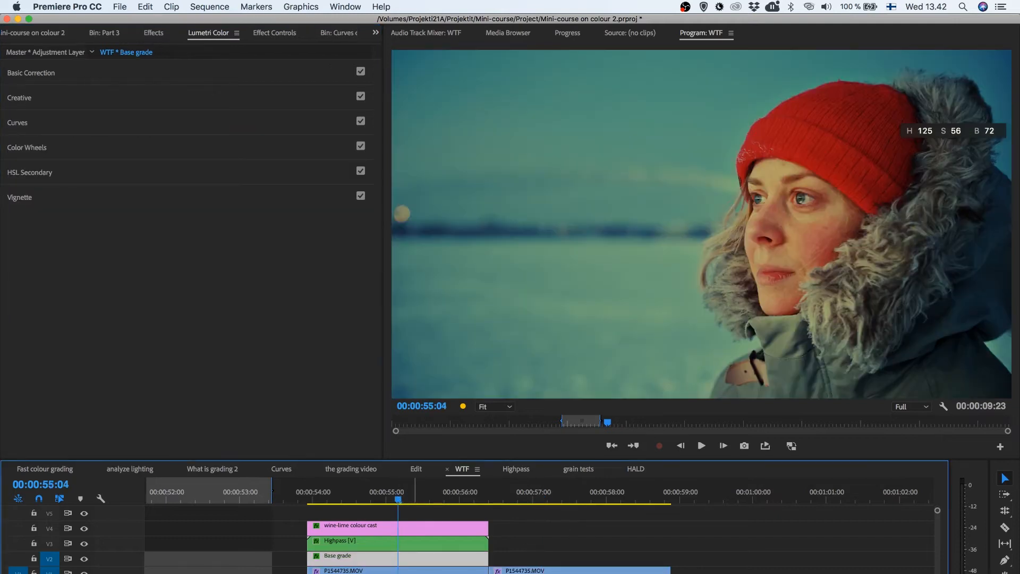
pyautogui.click(366, 526)
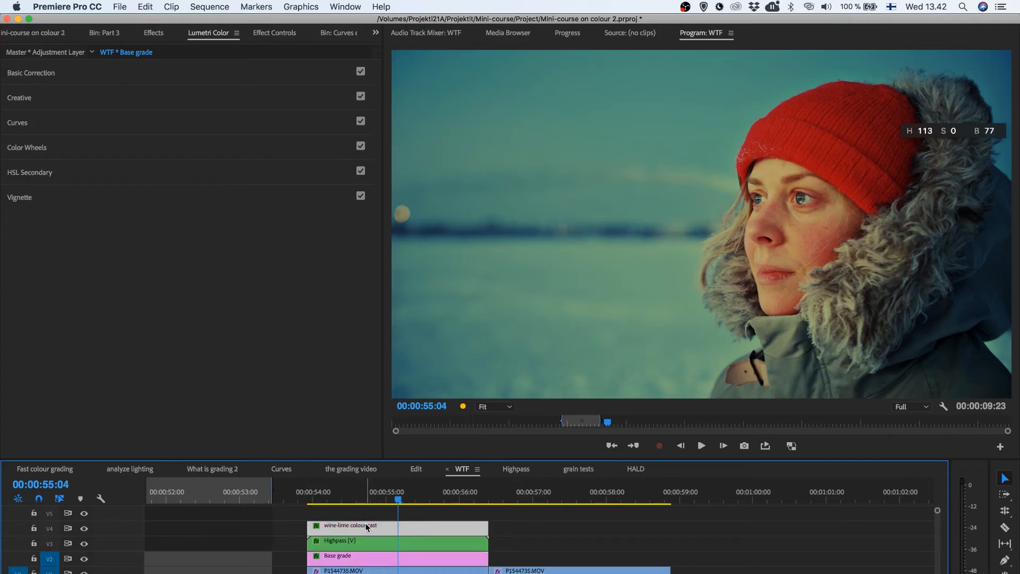
# Select the Highpass [V] adjustment layer and the Base grade adjustment layer in the WTF sequence to compare their settings
pyautogui.click(371, 539)
pyautogui.click(371, 558)
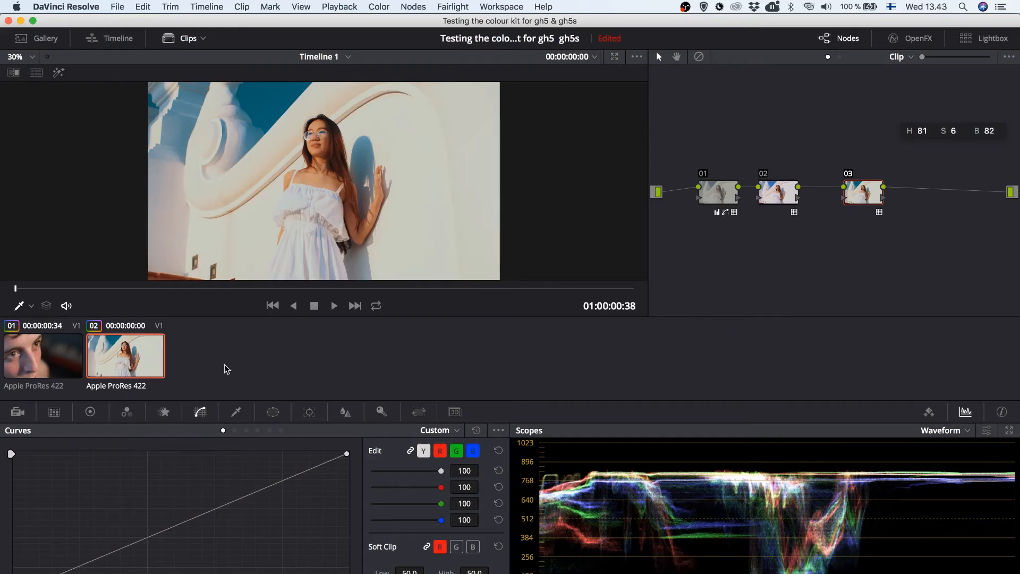
# Switch to DaVinci Resolve and move nodes 02 and 03 of clip 02 slightly up and further along the node graph
pyautogui.moveTo(774, 200); pyautogui.dragTo(787, 186)
pyautogui.moveTo(866, 202); pyautogui.dragTo(902, 189)
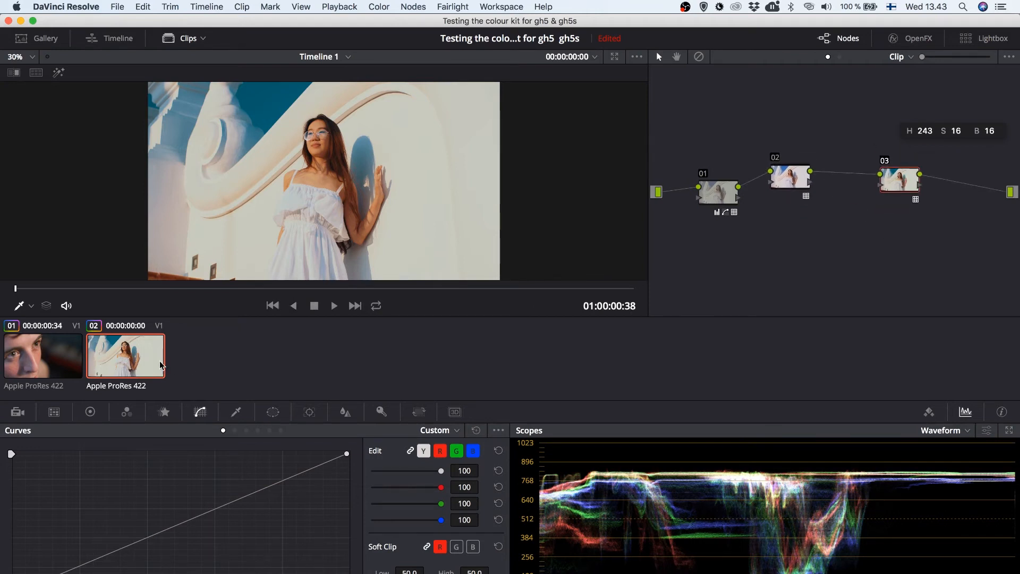
# Start generating a 3D LUT (CUBE) from the grade of clip 02 and cancel without saving a file
pyautogui.rightClick(131, 361)
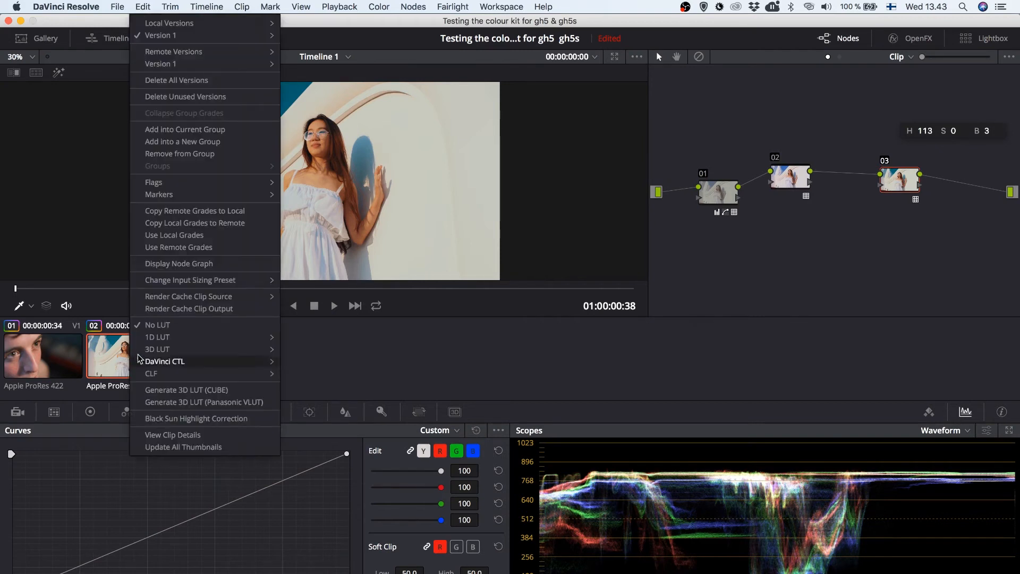
pyautogui.click(198, 391)
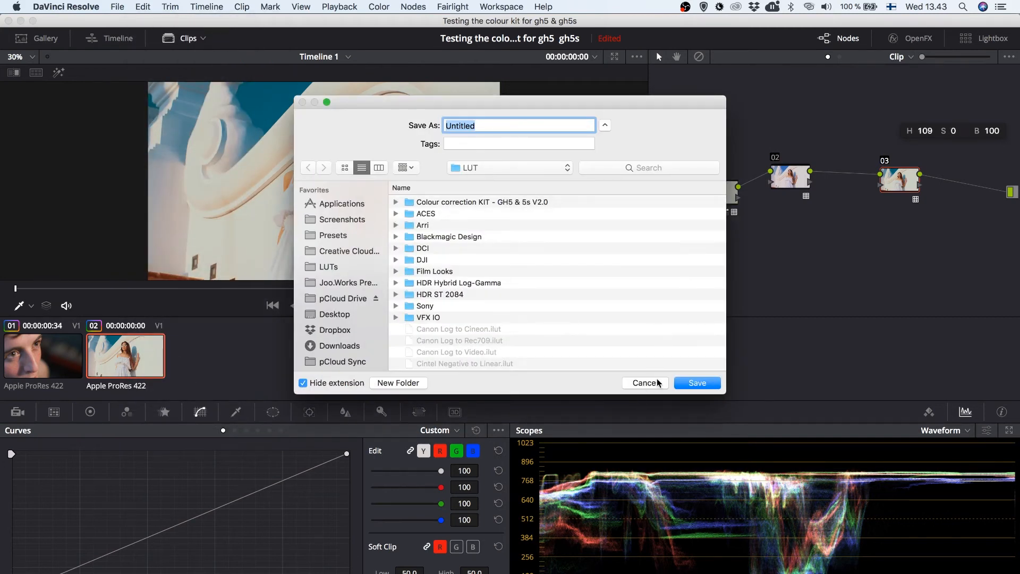
pyautogui.click(645, 383)
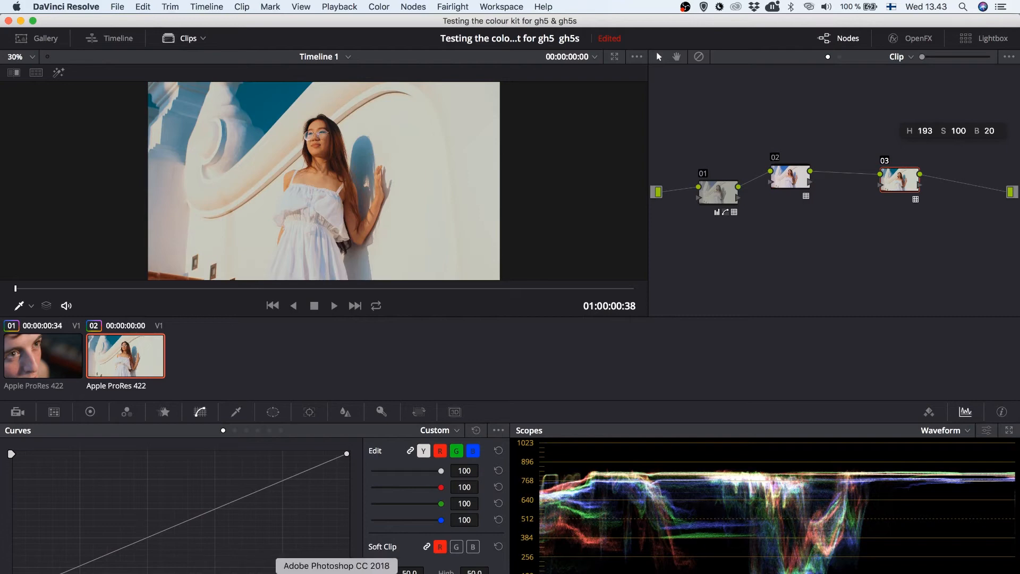
# Switch to Photoshop, show Layer 4 in Bond and leon.psd and move its portrait to the middle of the picture
pyautogui.click(337, 571)
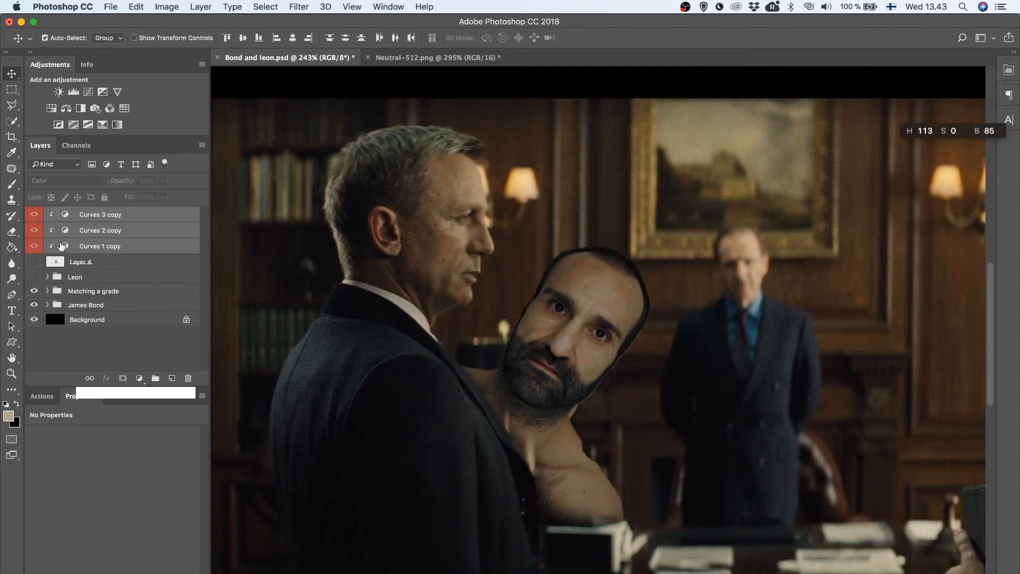
pyautogui.click(33, 262)
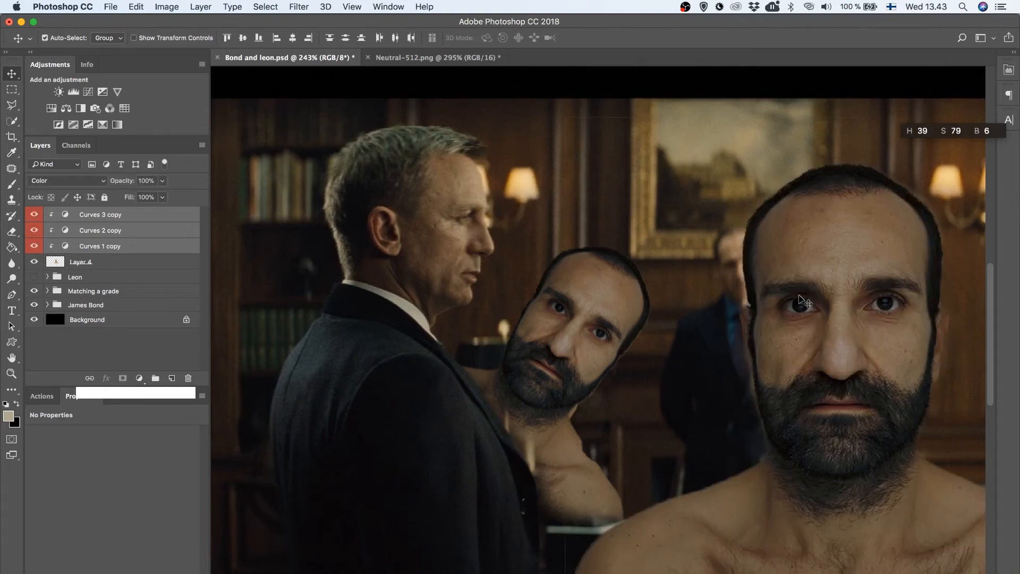
pyautogui.click(802, 318)
pyautogui.moveTo(802, 320); pyautogui.dragTo(595, 271)
# Hide the Matching a grade and James Bond groups so that only the Layer 4 portrait shows over the black background
pyautogui.moveTo(34, 246); pyautogui.dragTo(34, 215)
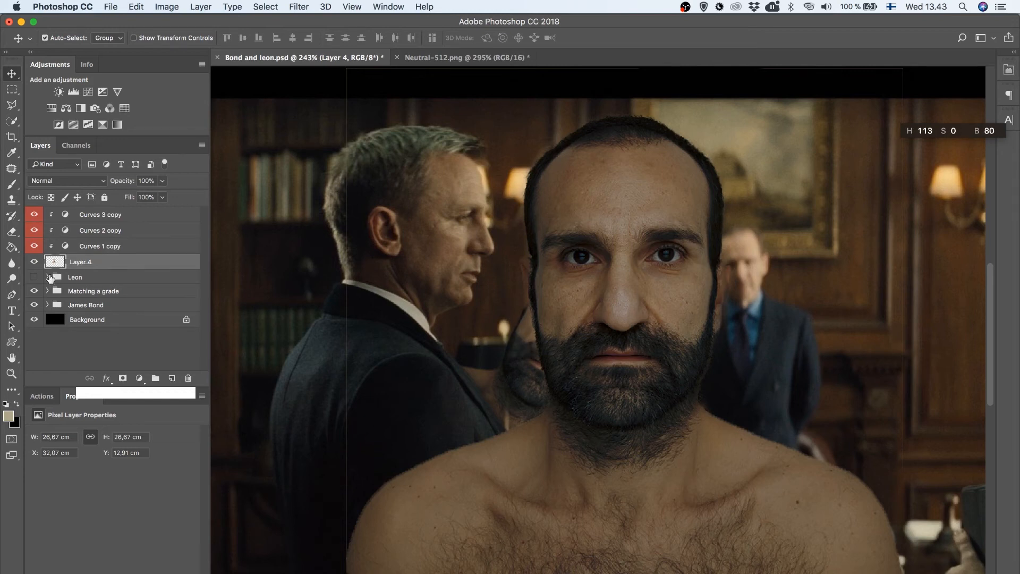
pyautogui.moveTo(34, 304); pyautogui.dragTo(35, 267)
pyautogui.click(34, 264)
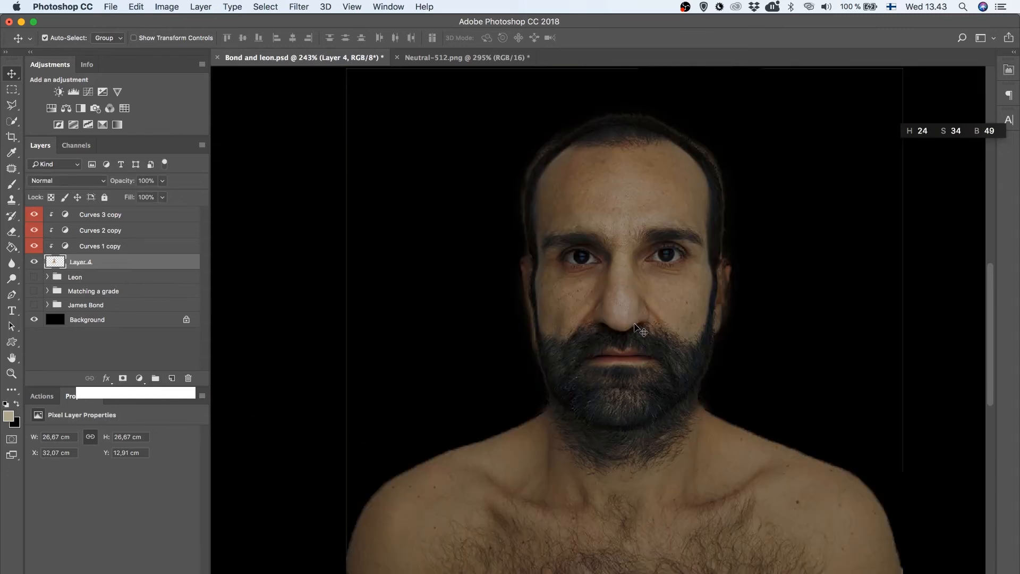
pyautogui.click(110, 7)
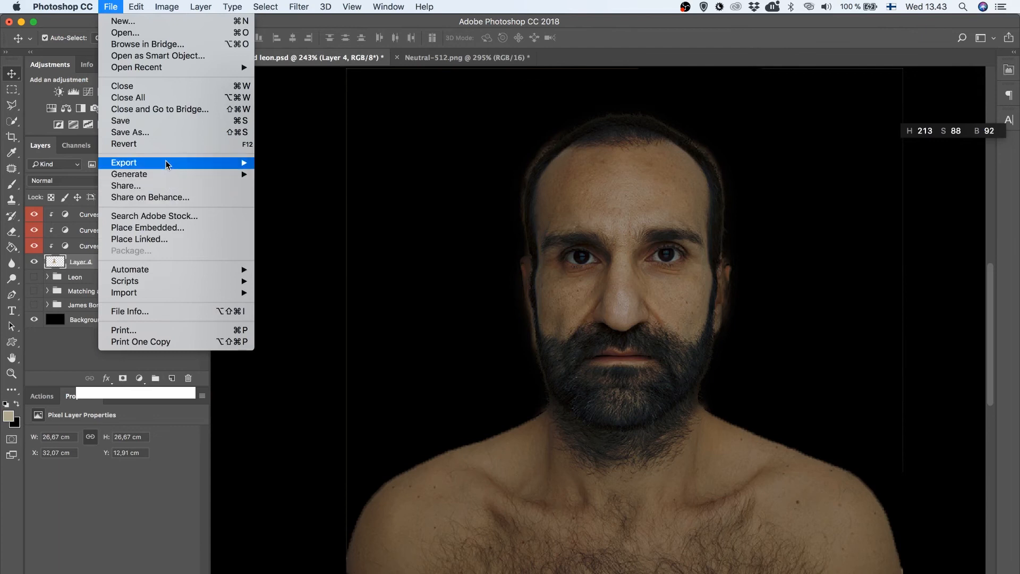
pyautogui.moveTo(236, 163)
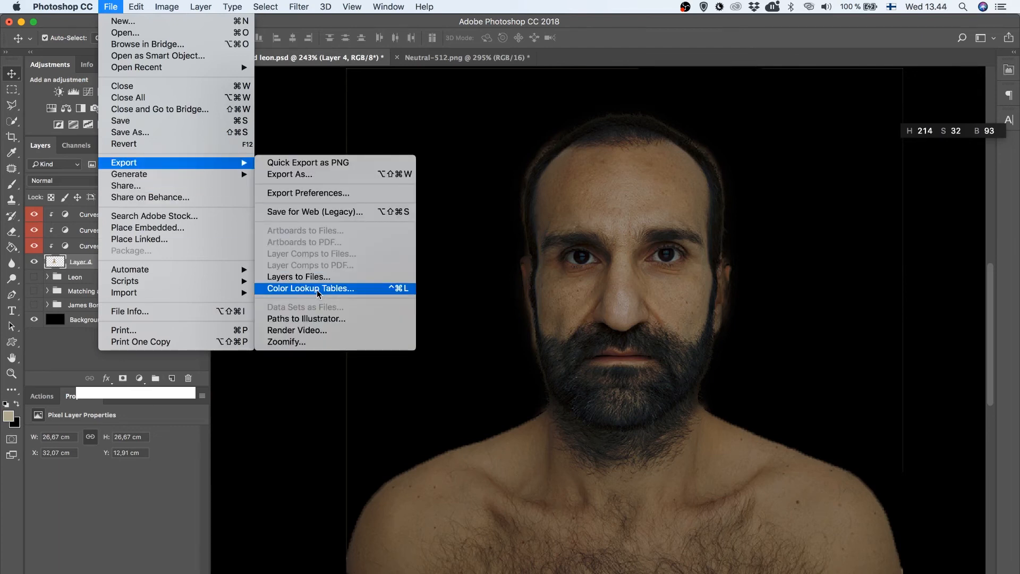
pyautogui.click(383, 276)
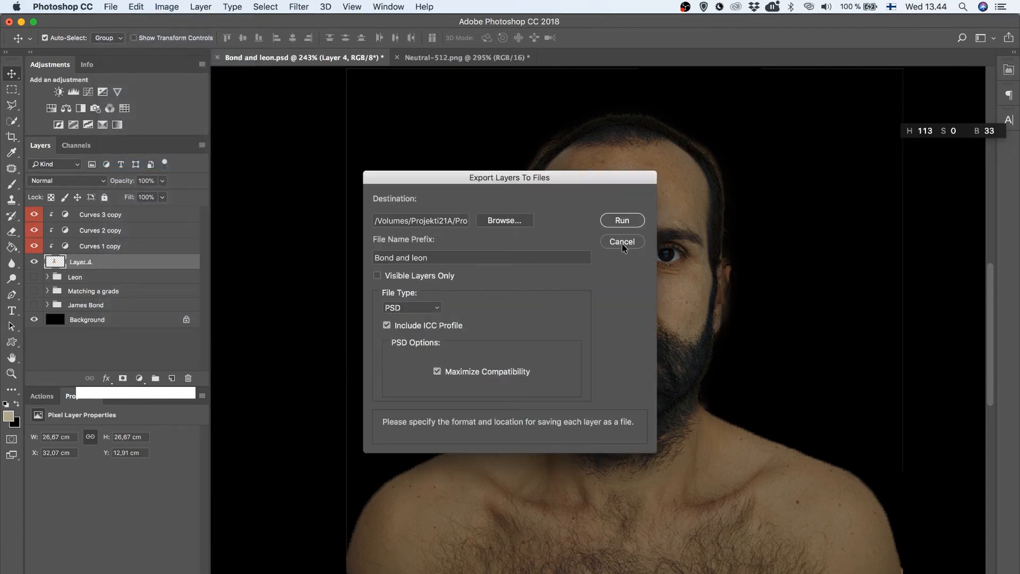
pyautogui.click(622, 242)
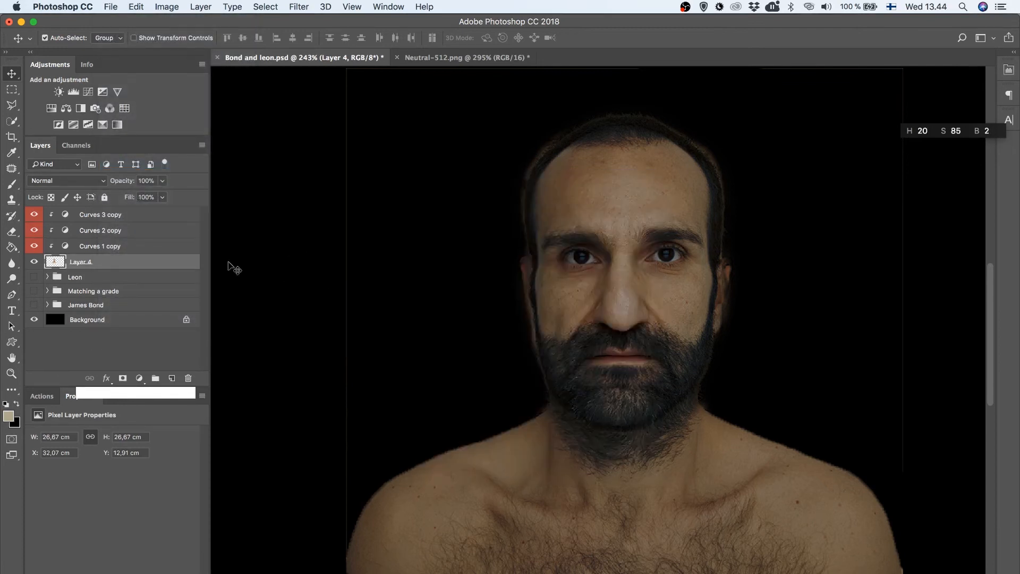
# Examine the blend modes and curves of the Curves 3 copy and Curves 2 copy adjustment layers
pyautogui.click(97, 216)
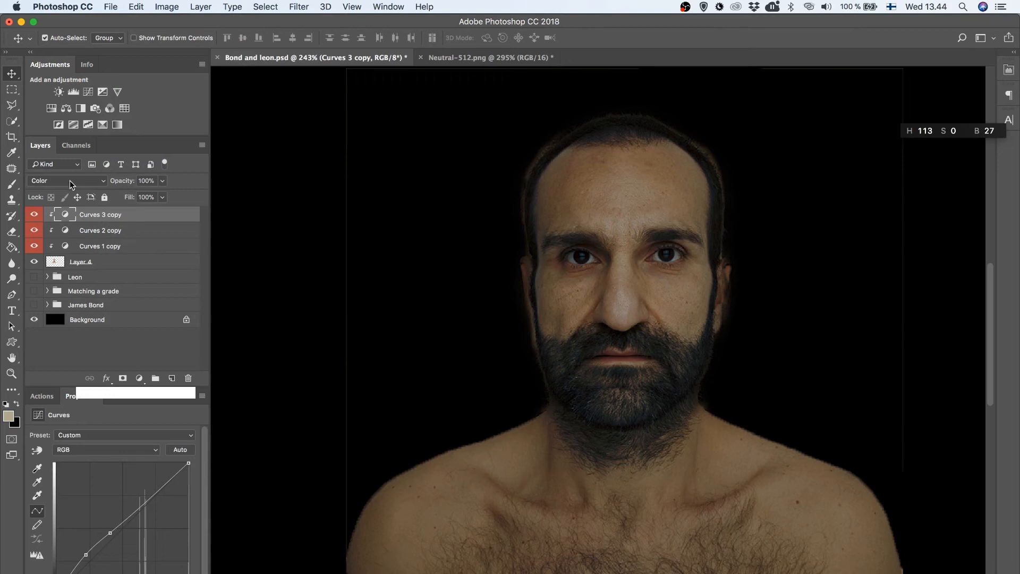
pyautogui.click(99, 233)
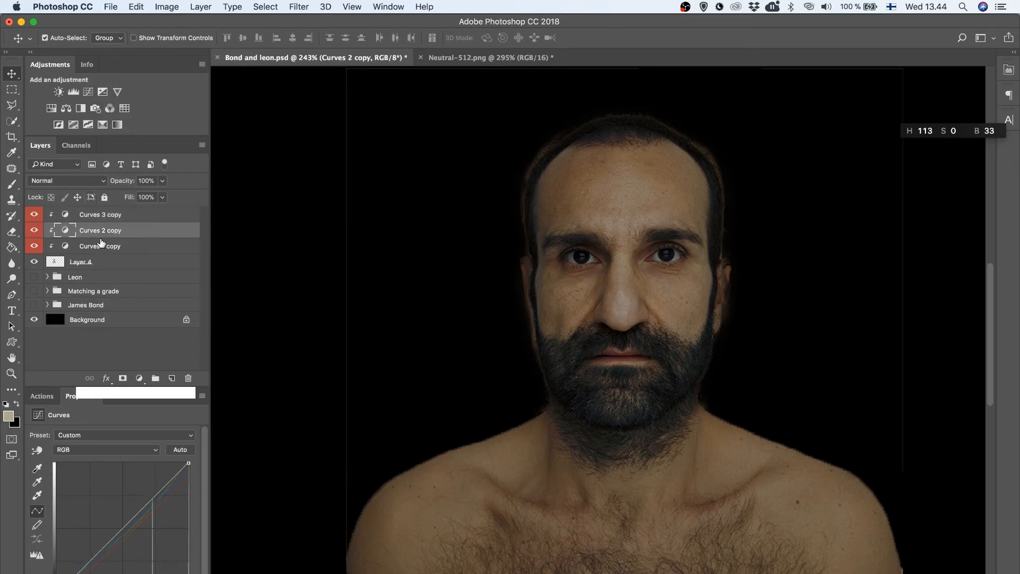
pyautogui.click(96, 216)
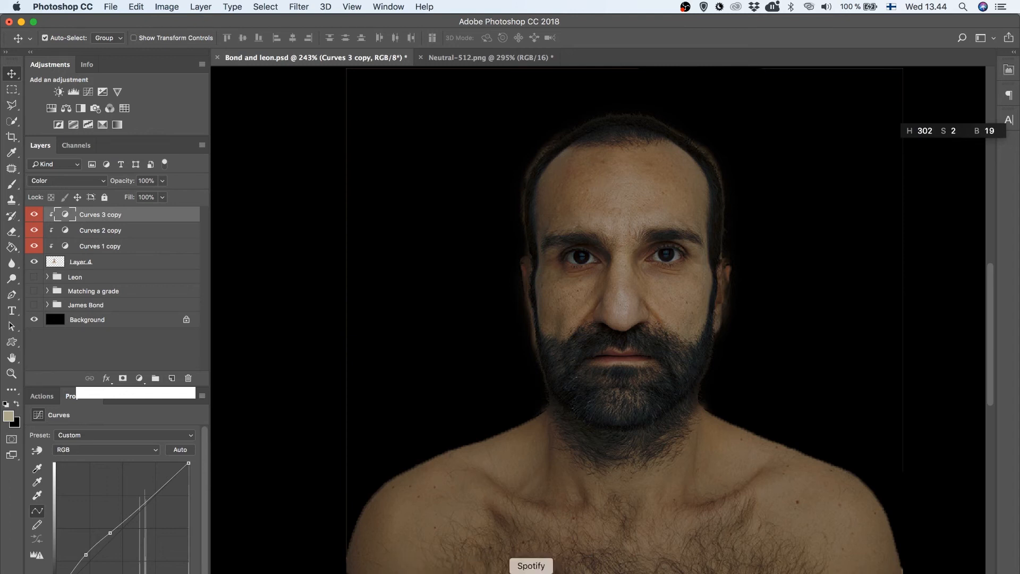
# Switch to Premiere Pro and copy Lumetri Color (V-log to rec709) and Lumetri Color (Grade) from the second P1544735.MOV clip to Neutral-512.png in the HALD sequence
pyautogui.click(260, 569)
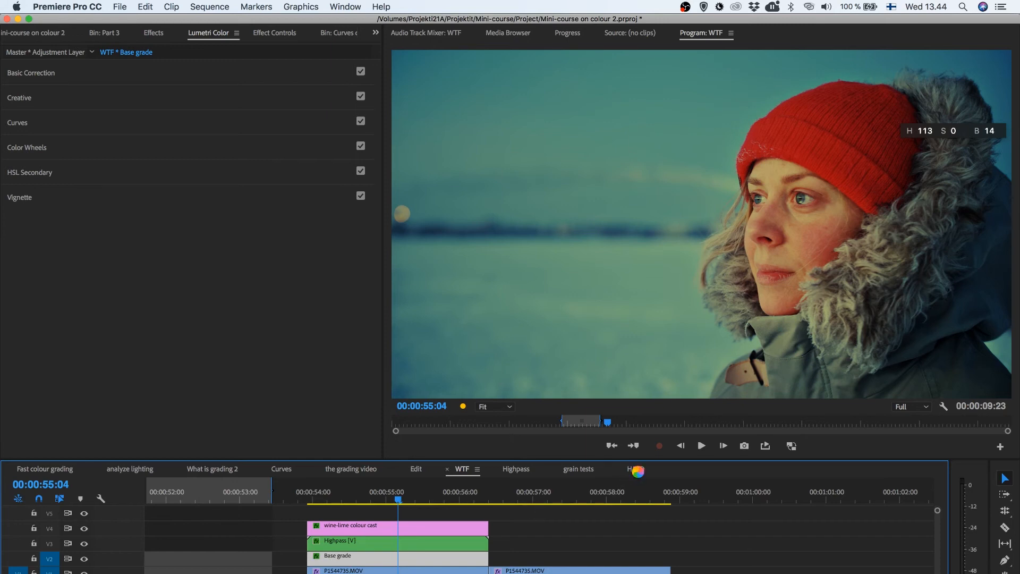
pyautogui.click(542, 495)
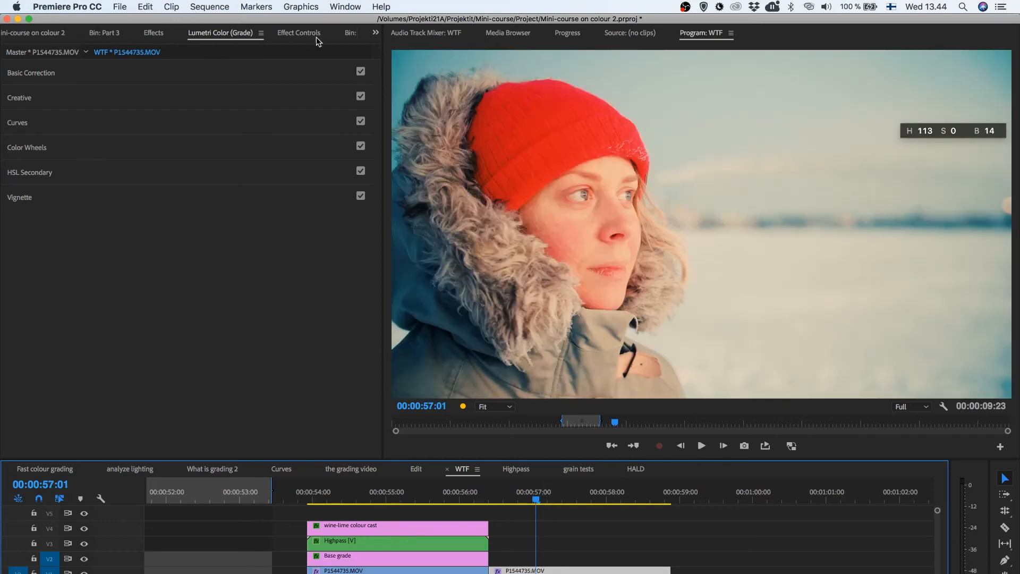
pyautogui.click(299, 33)
pyautogui.click(49, 249)
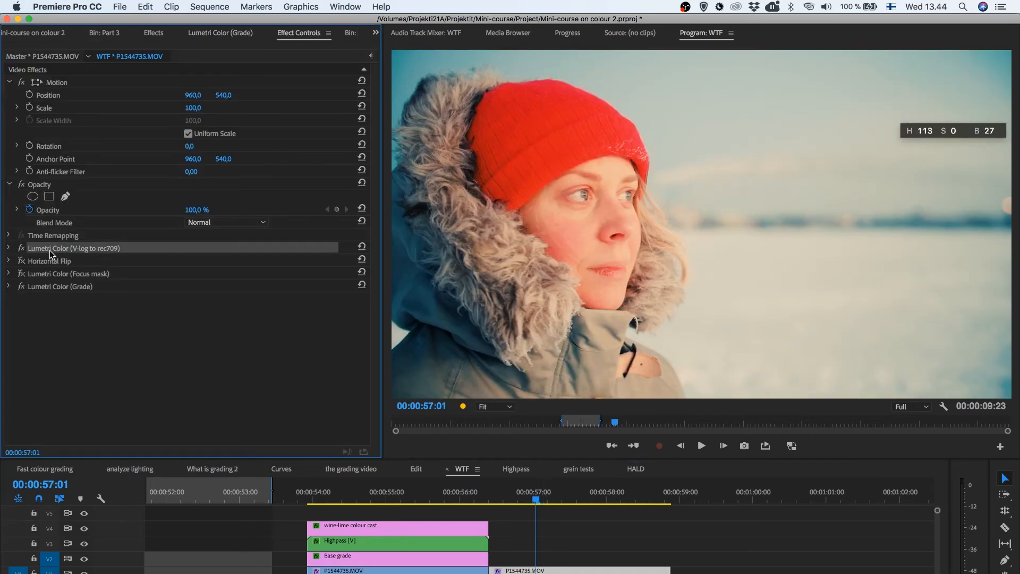
pyautogui.keyDown('super'); pyautogui.click(56, 288); pyautogui.keyUp('super')
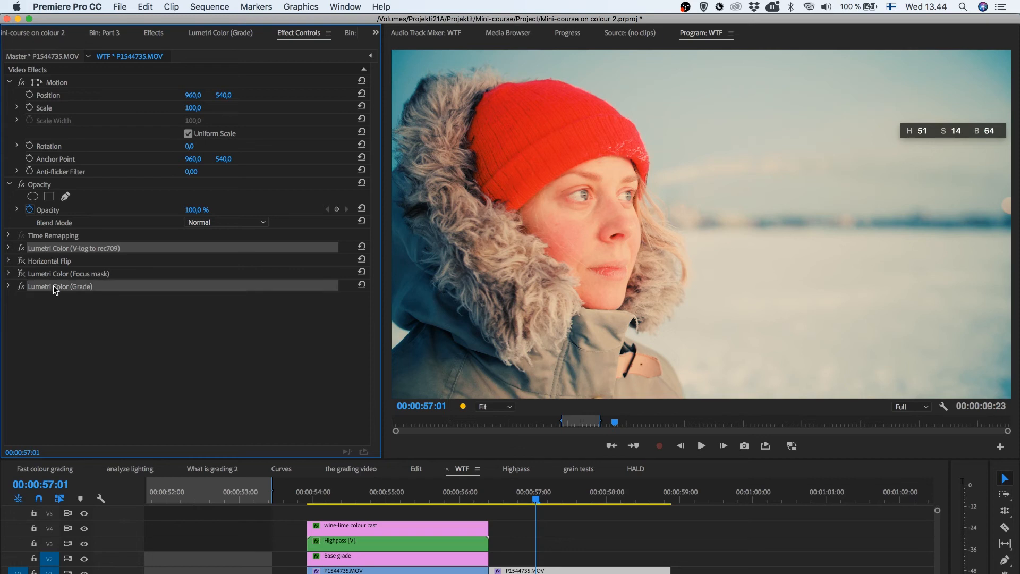
pyautogui.click(635, 470)
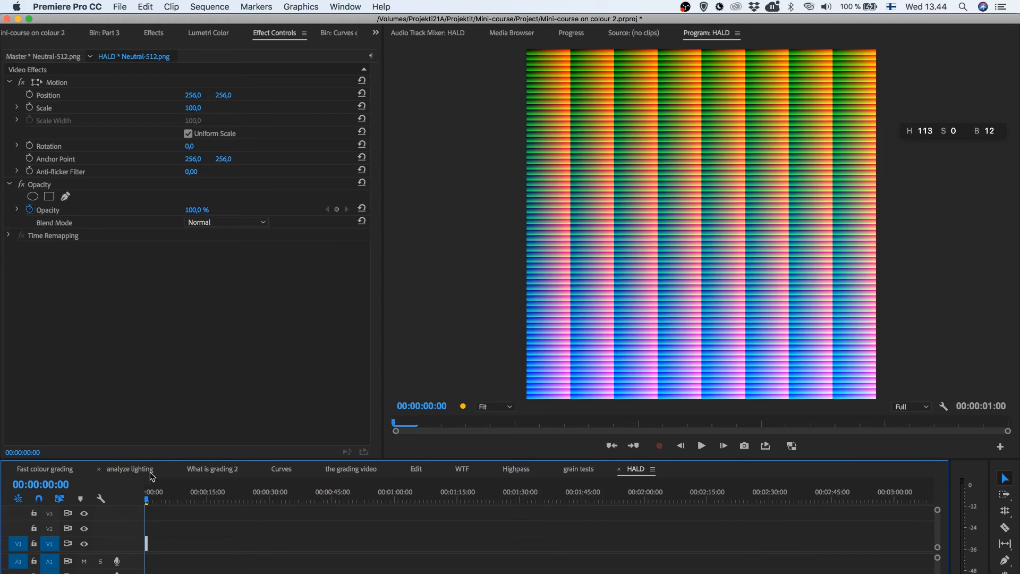
pyautogui.press('super+v')
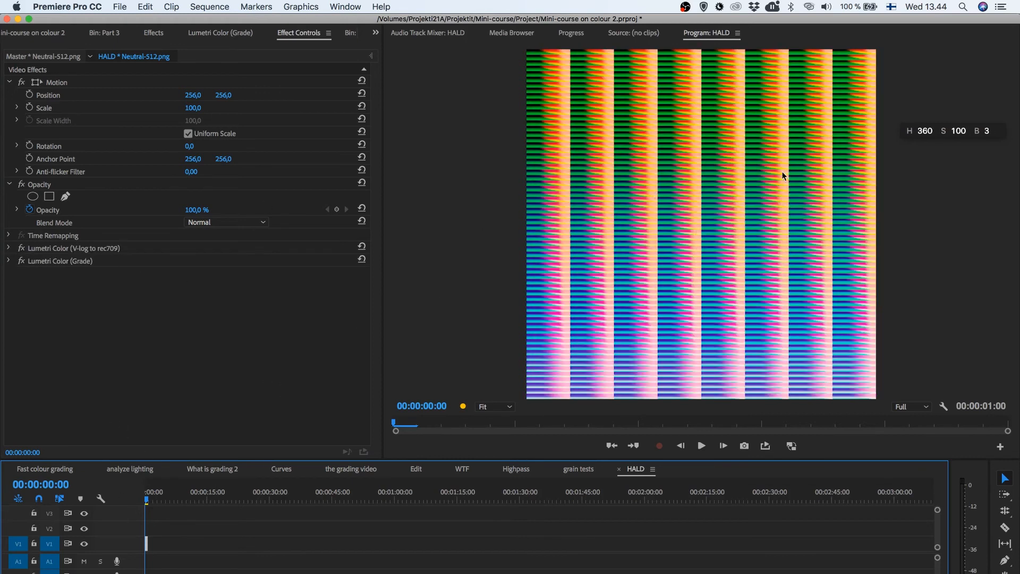
# Start exporting the graded HALD frame as a still image and cancel the export
pyautogui.click(744, 445)
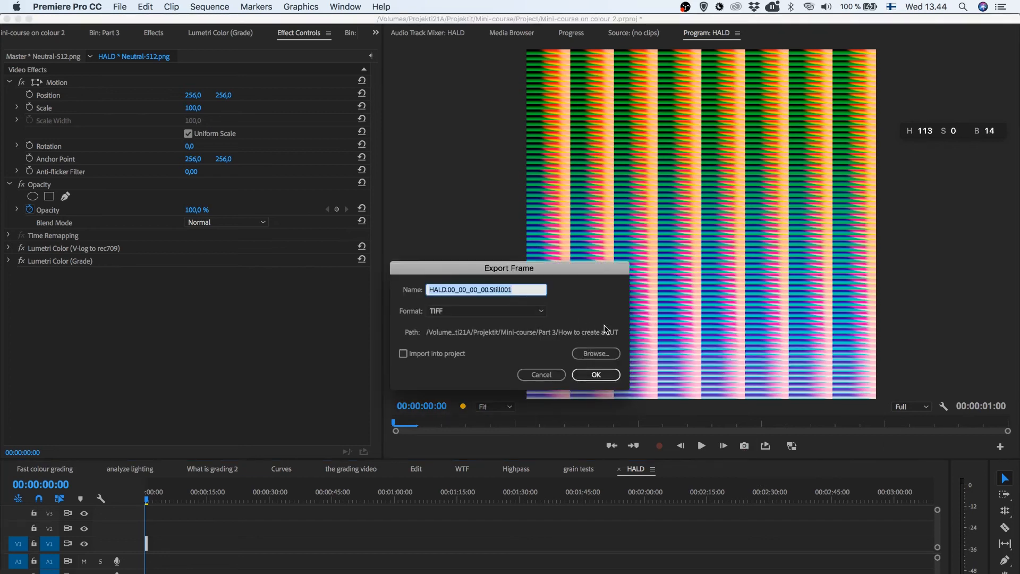
pyautogui.click(539, 371)
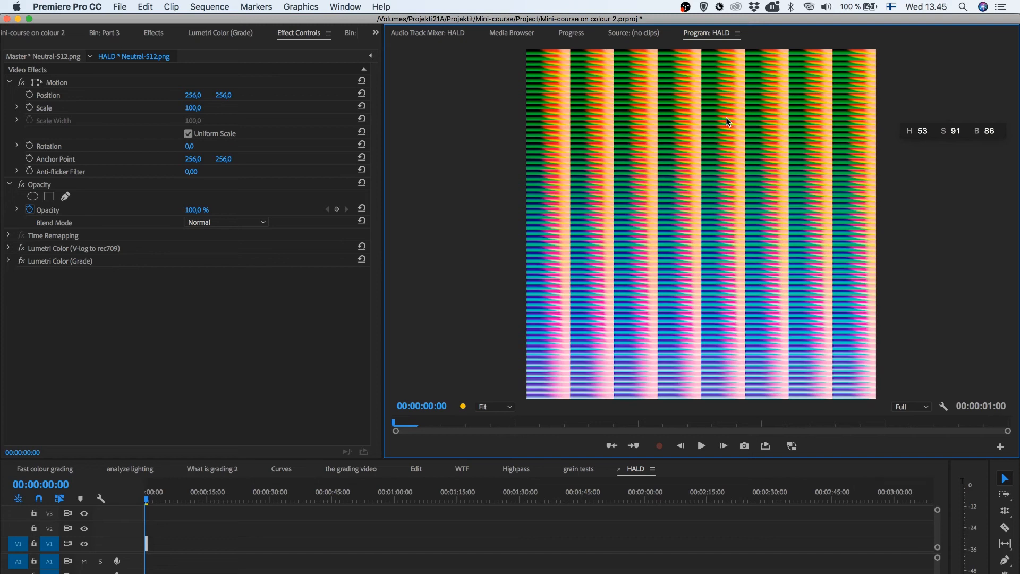
# Open LUT Generator, move its window aside, view the LUT Generator for Mac OS X page in Chrome and return to the HALD generation option
pyautogui.click(638, 573)
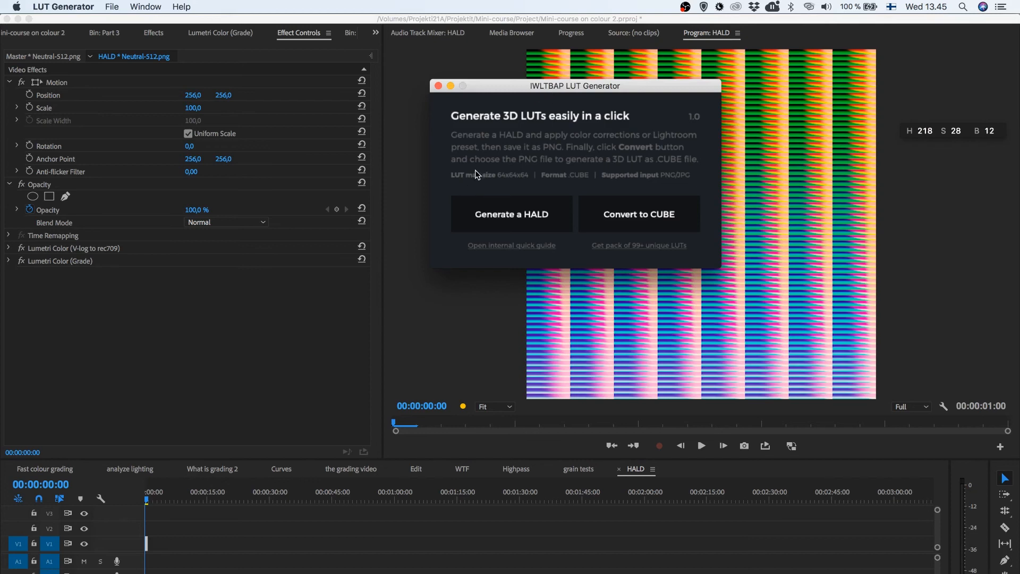
pyautogui.moveTo(550, 88); pyautogui.dragTo(410, 211)
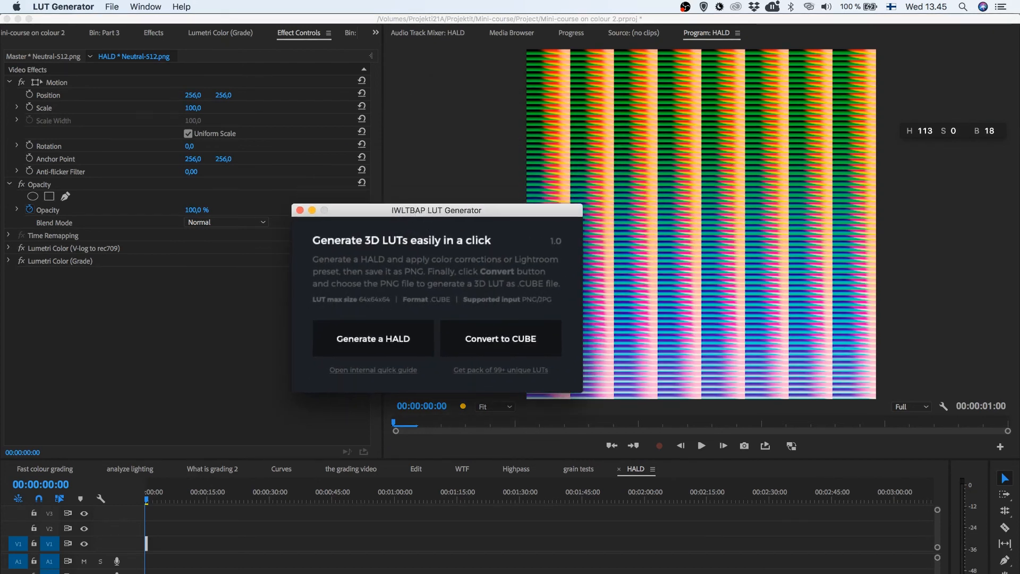
pyautogui.click(279, 572)
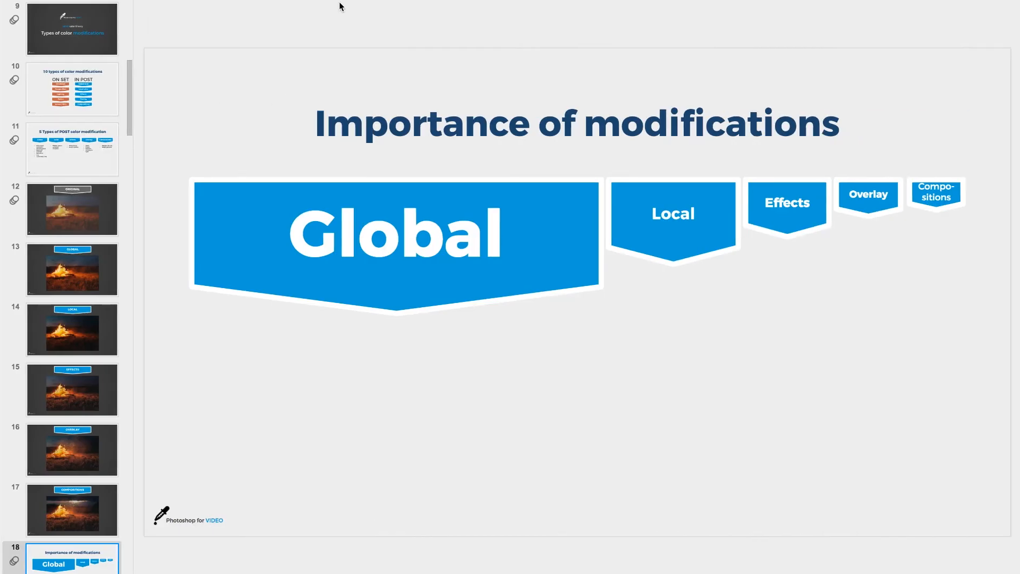
pyautogui.moveTo(106, 5)
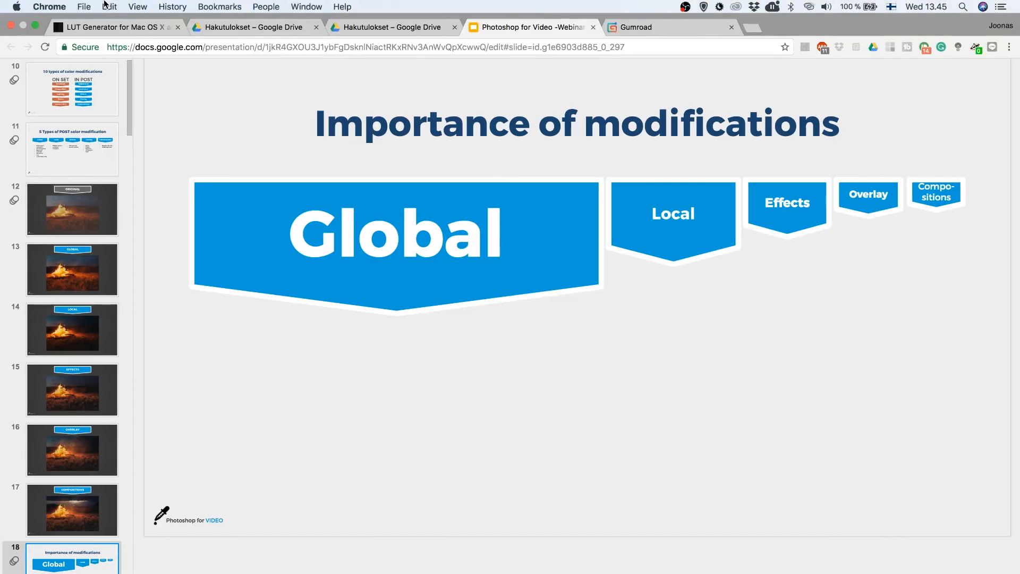
pyautogui.click(130, 28)
pyautogui.moveTo(475, 1)
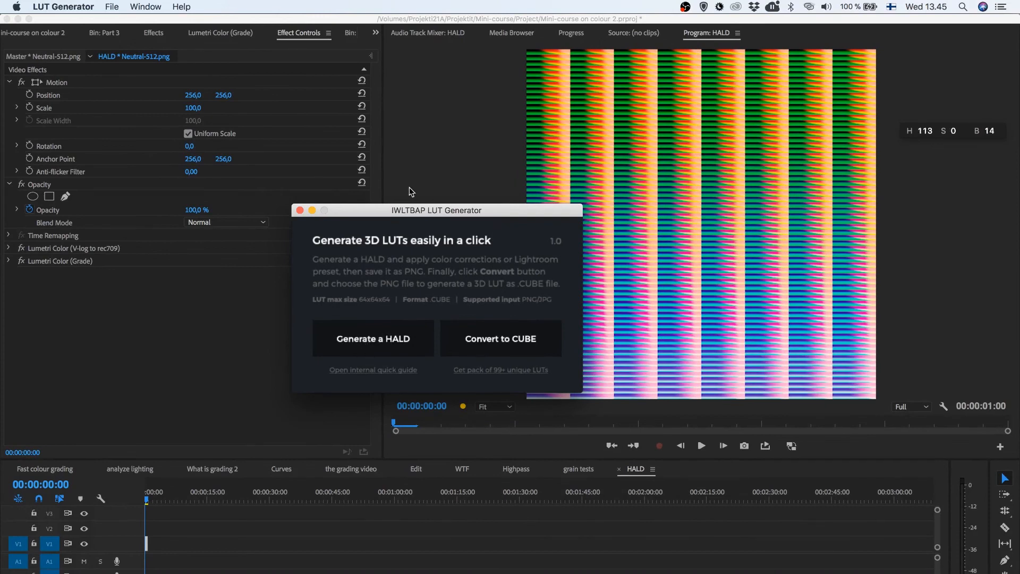
pyautogui.click(373, 340)
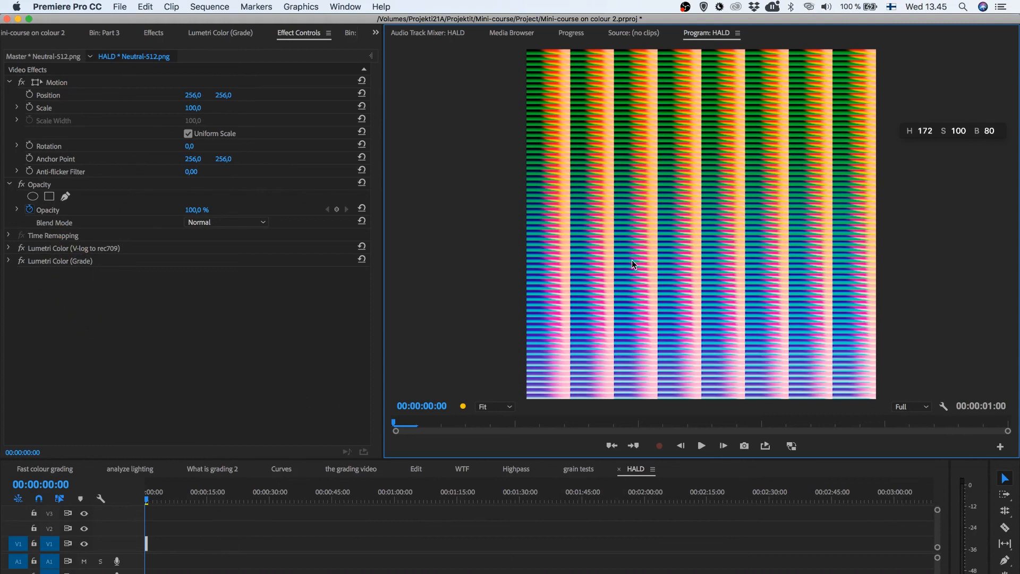
# Review the TIFF still export settings for the graded HALD frame in Premiere Pro and close them without exporting
pyautogui.click(745, 445)
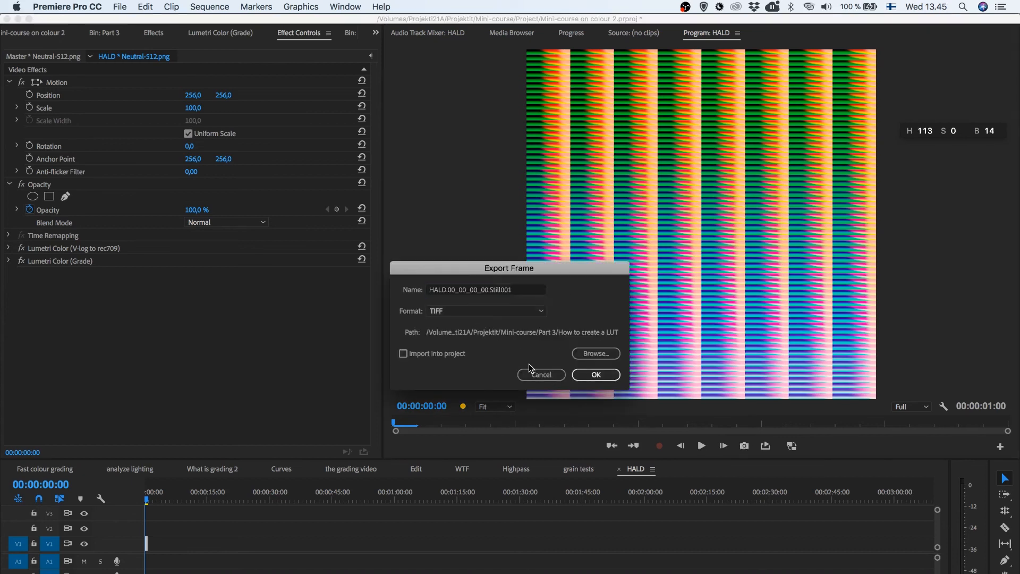
pyautogui.click(539, 375)
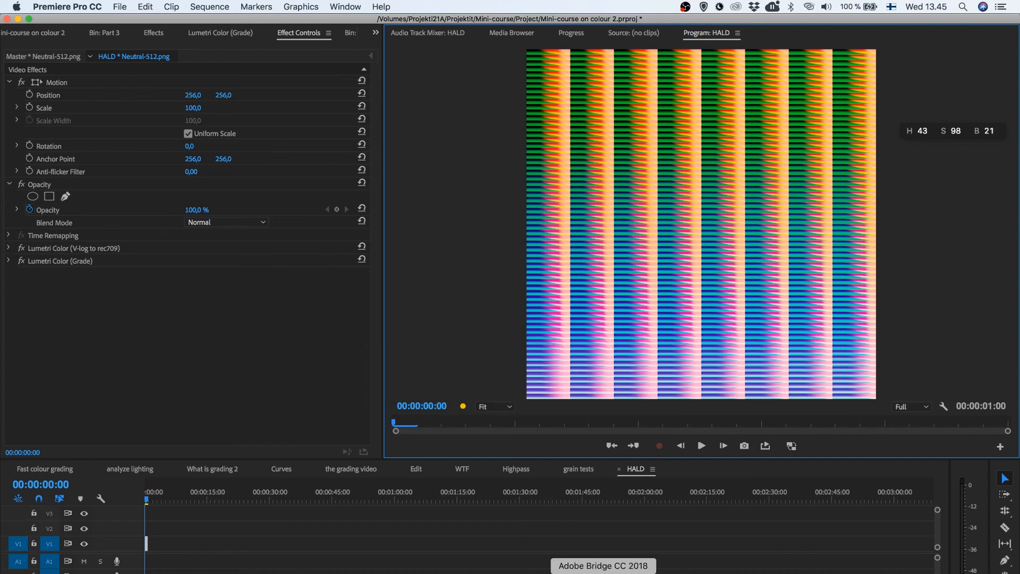
# Switch to LUT Generator, preview Bond grade.png from the How to create a LUT folder and convert it to a CUBE LUT
pyautogui.click(642, 573)
pyautogui.click(481, 346)
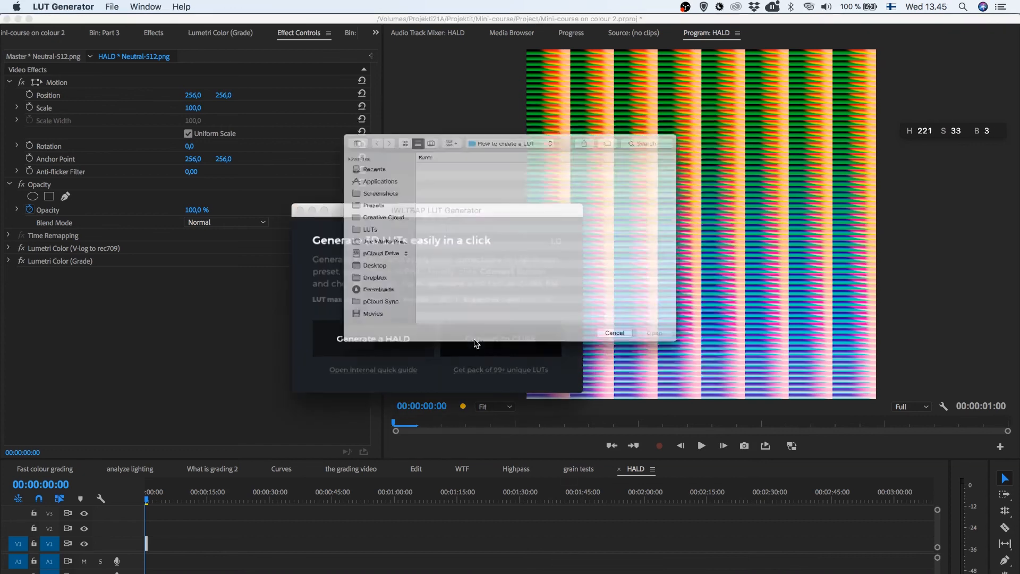
pyautogui.click(431, 159)
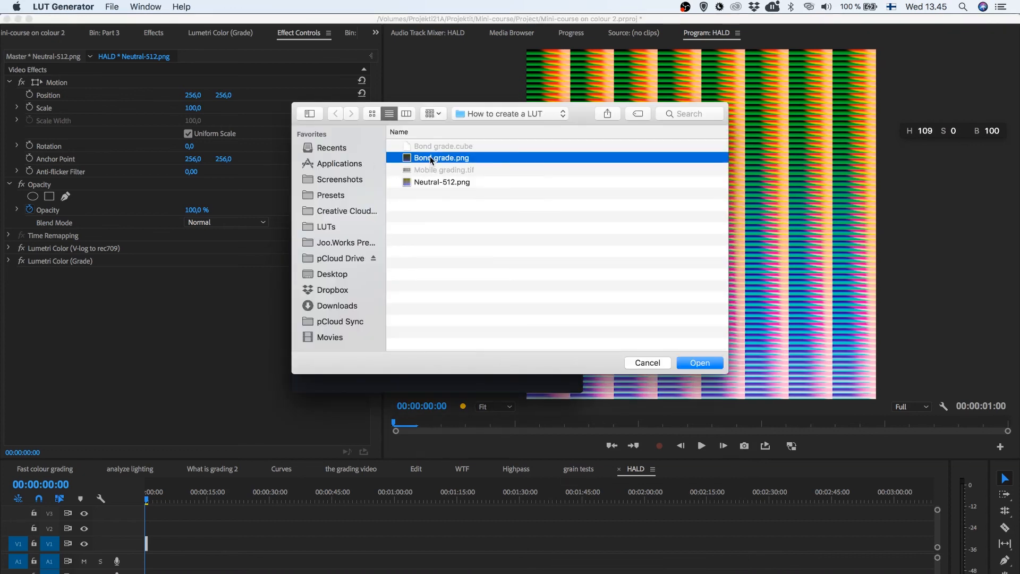
pyautogui.press('space')
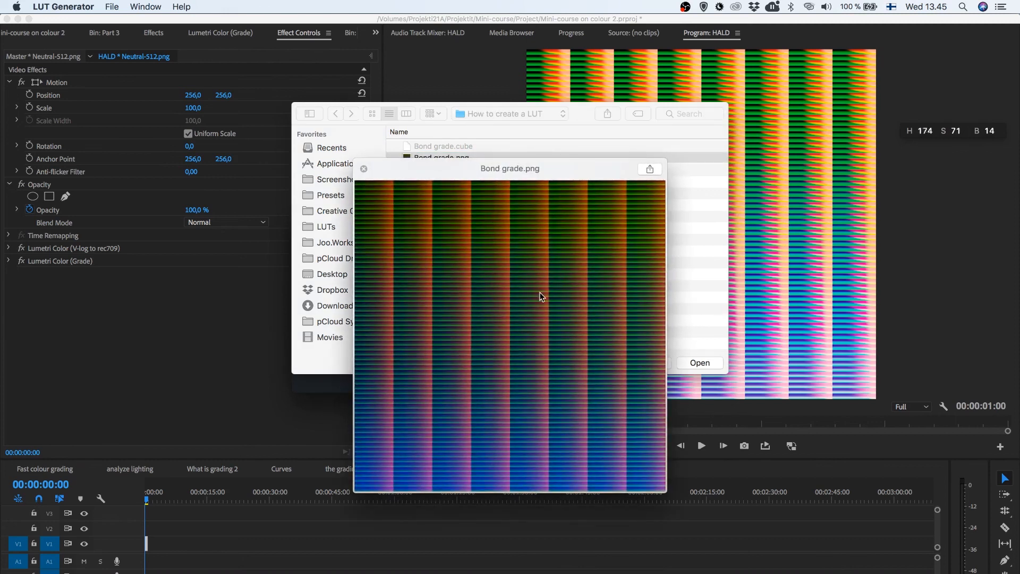
pyautogui.press('space')
pyautogui.click(691, 364)
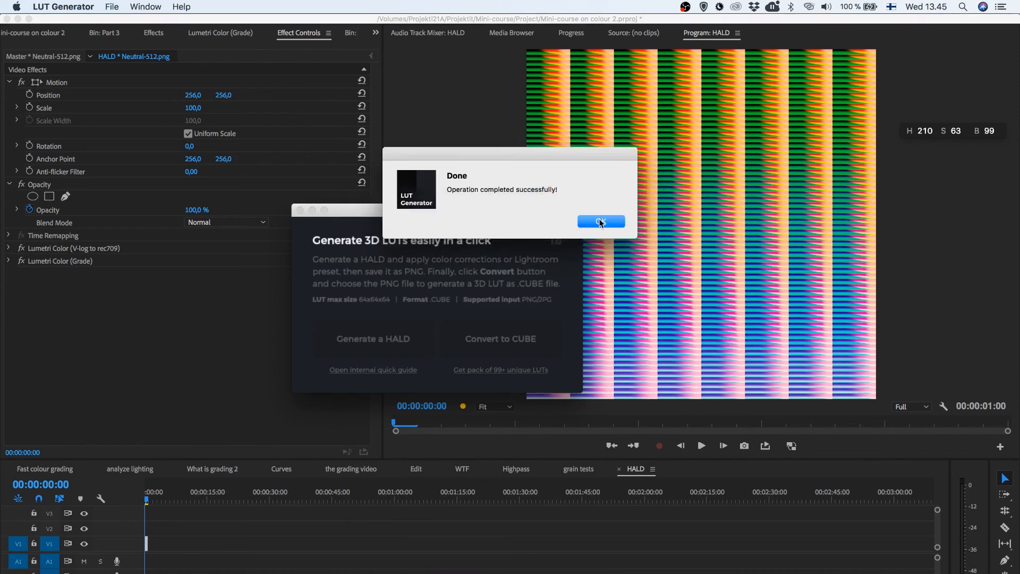
pyautogui.click(599, 220)
pyautogui.moveTo(423, 214); pyautogui.dragTo(291, 168)
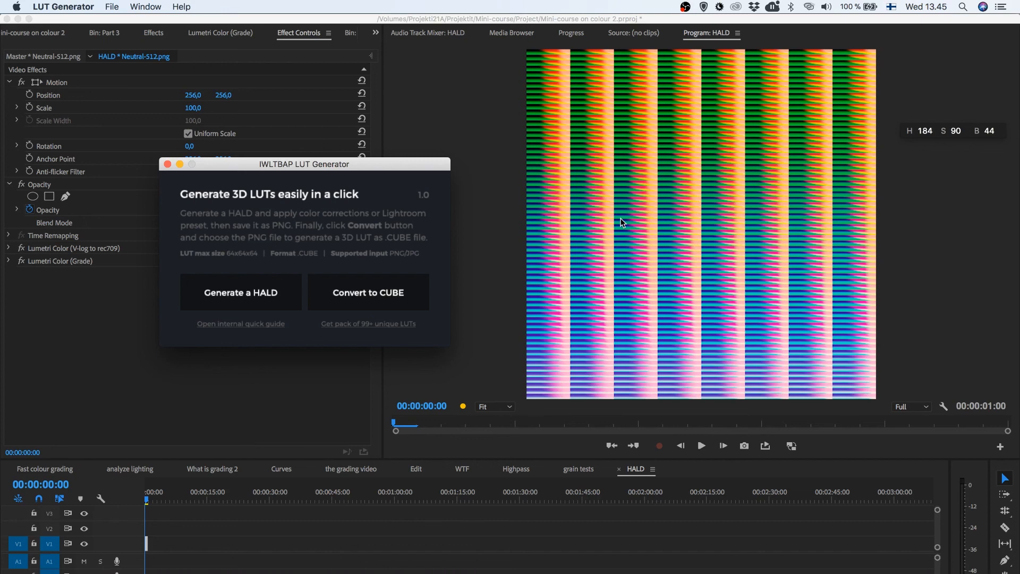
pyautogui.moveTo(410, 163); pyautogui.dragTo(480, 214)
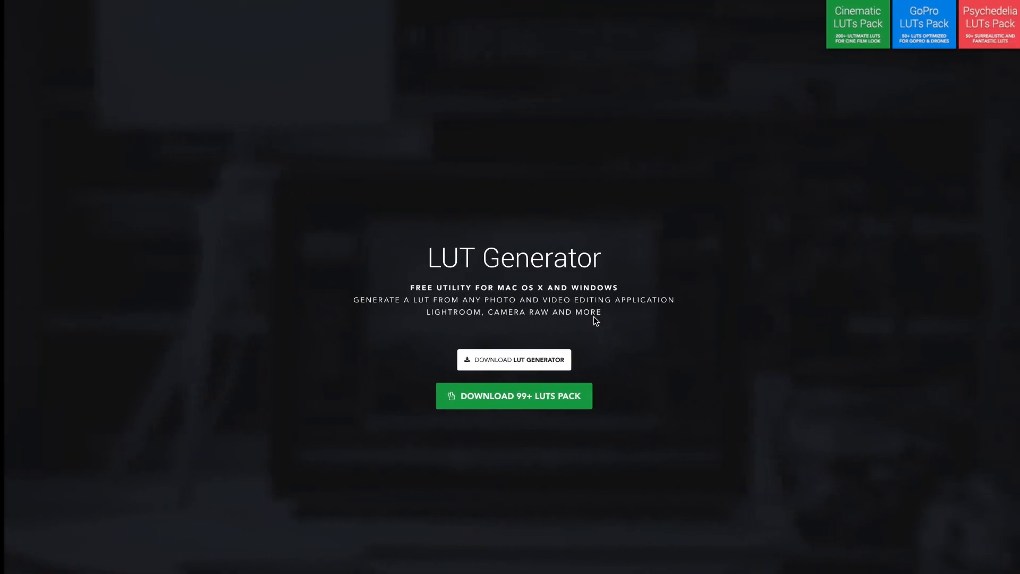
# Switch to the Gumroad home page in the browser and look through its features and creator testimonials
pyautogui.moveTo(595, 4)
pyautogui.click(645, 27)
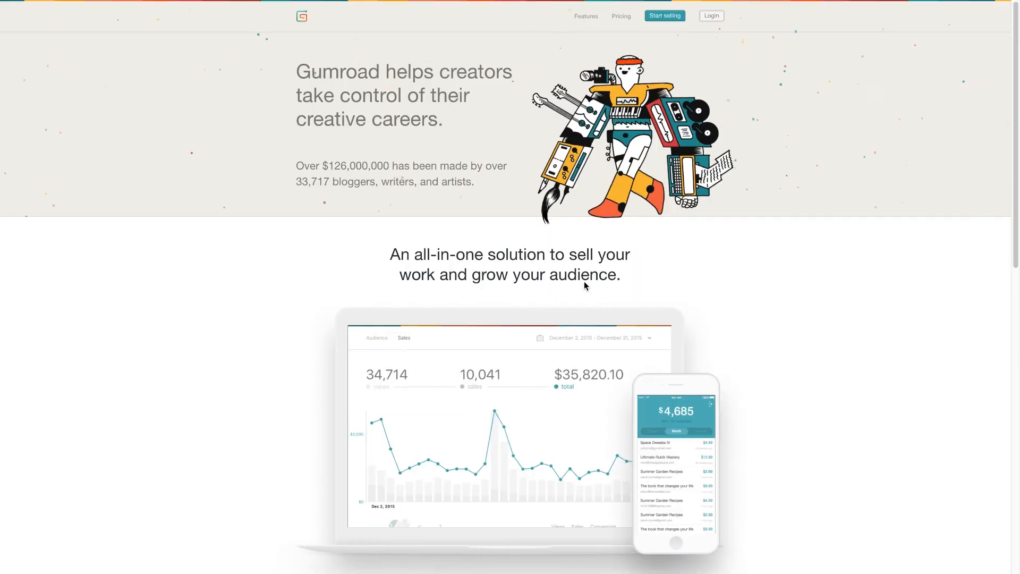
pyautogui.scroll(-15, 371, 290)
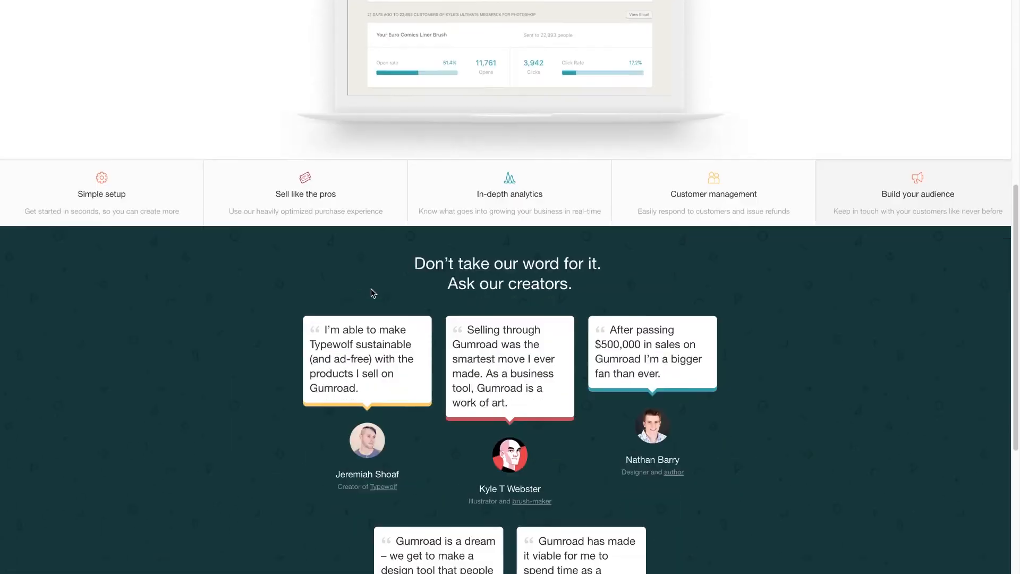
pyautogui.scroll(-3, 372, 292)
pyautogui.scroll(8, 373, 293)
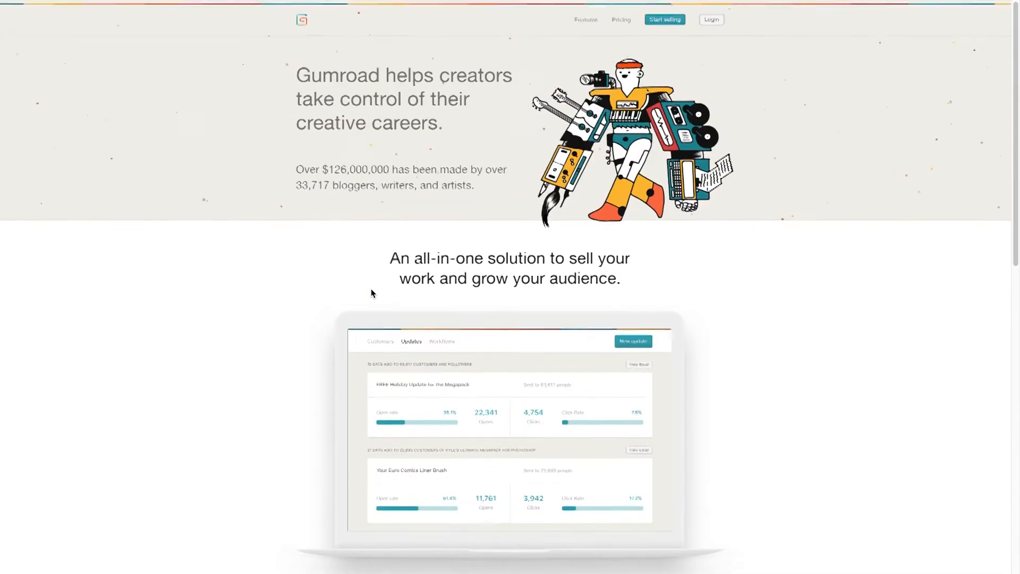